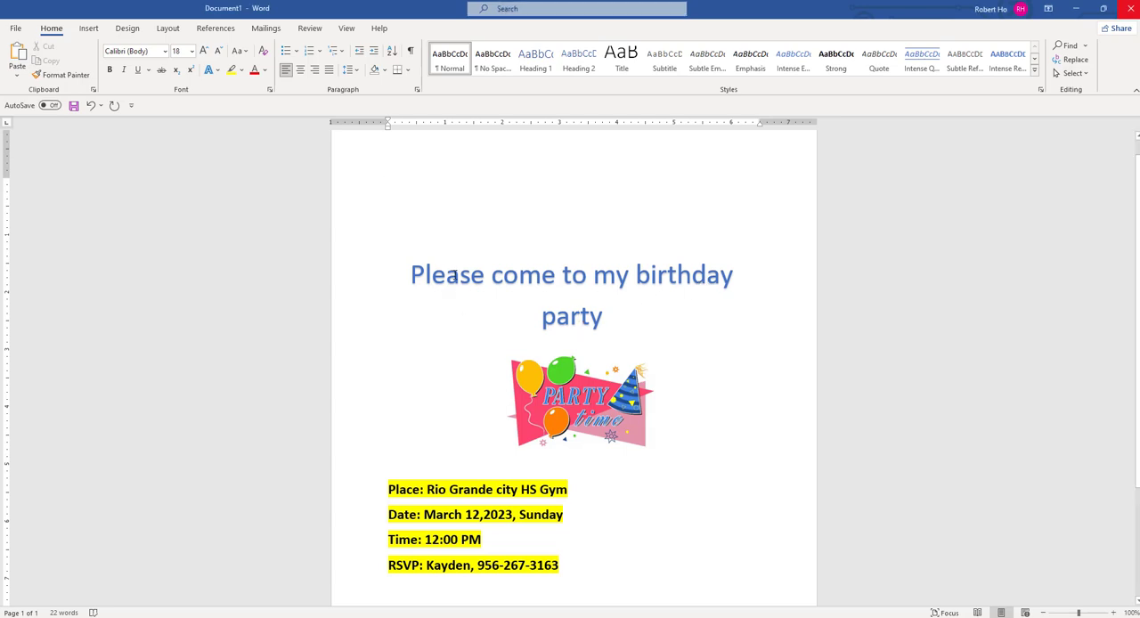
# - Look through the WordArt styles available for the invitation title
pyautogui.click(454, 276)
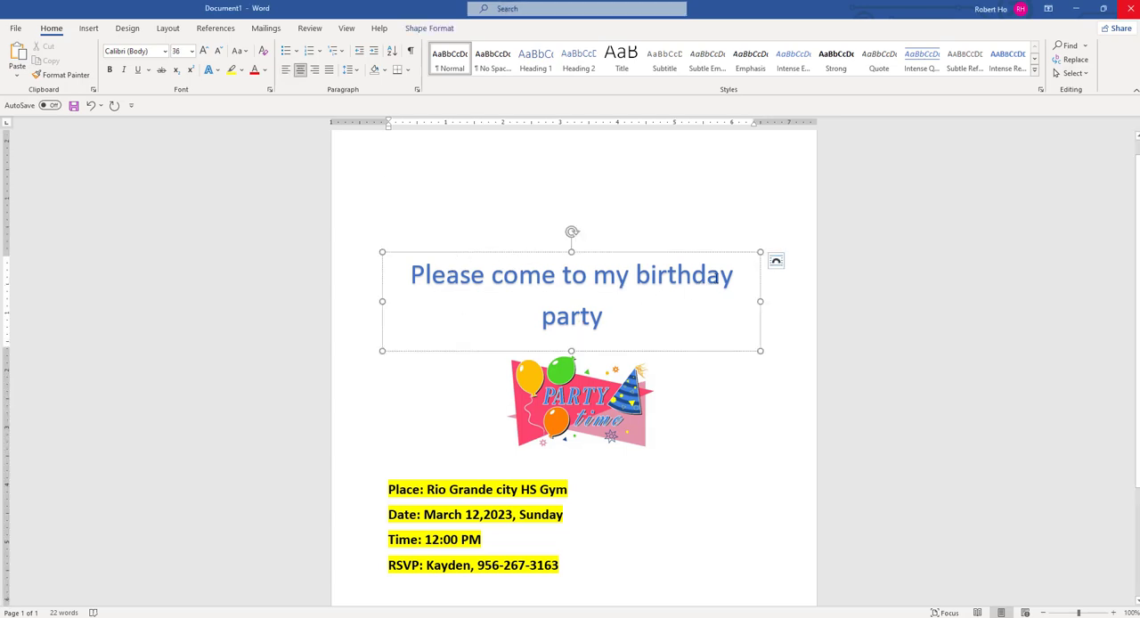
pyautogui.click(89, 29)
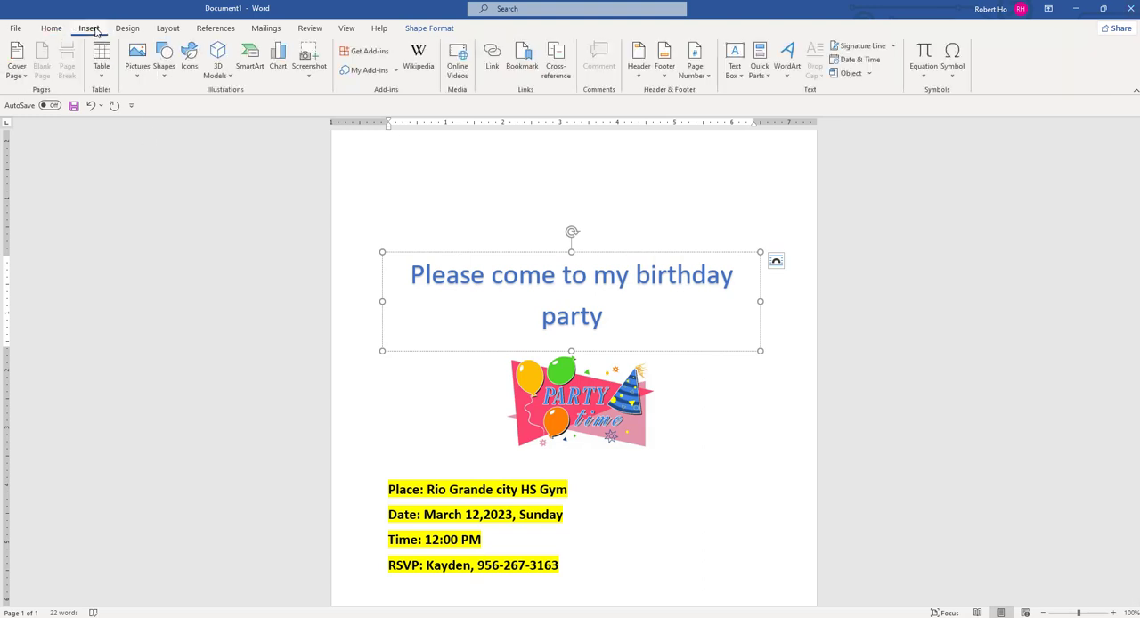
pyautogui.click(792, 78)
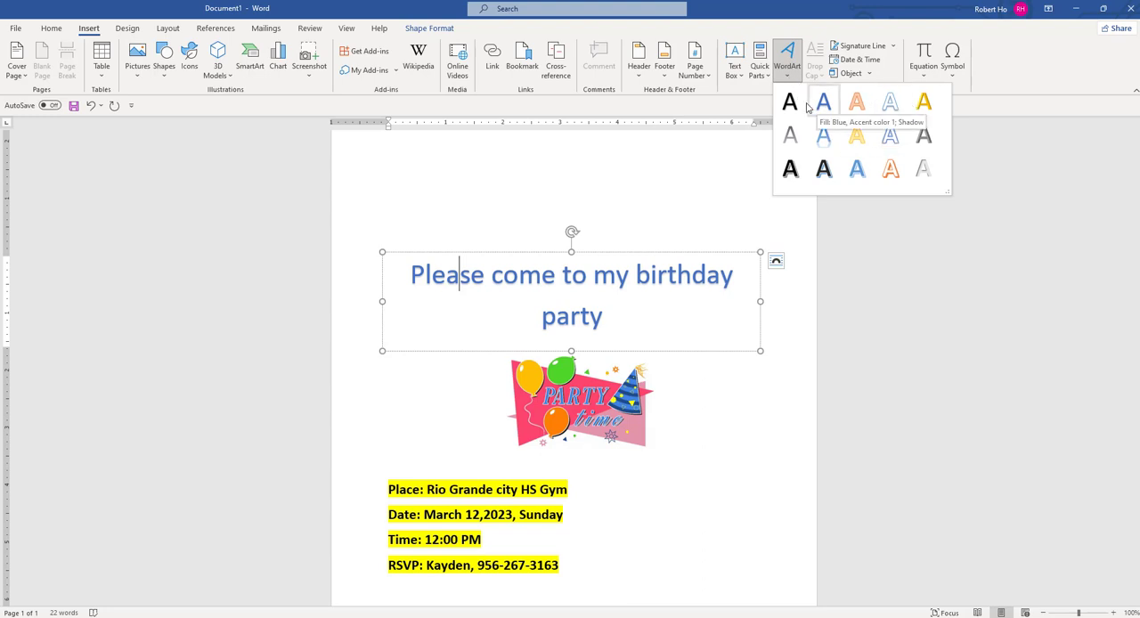
pyautogui.click(687, 165)
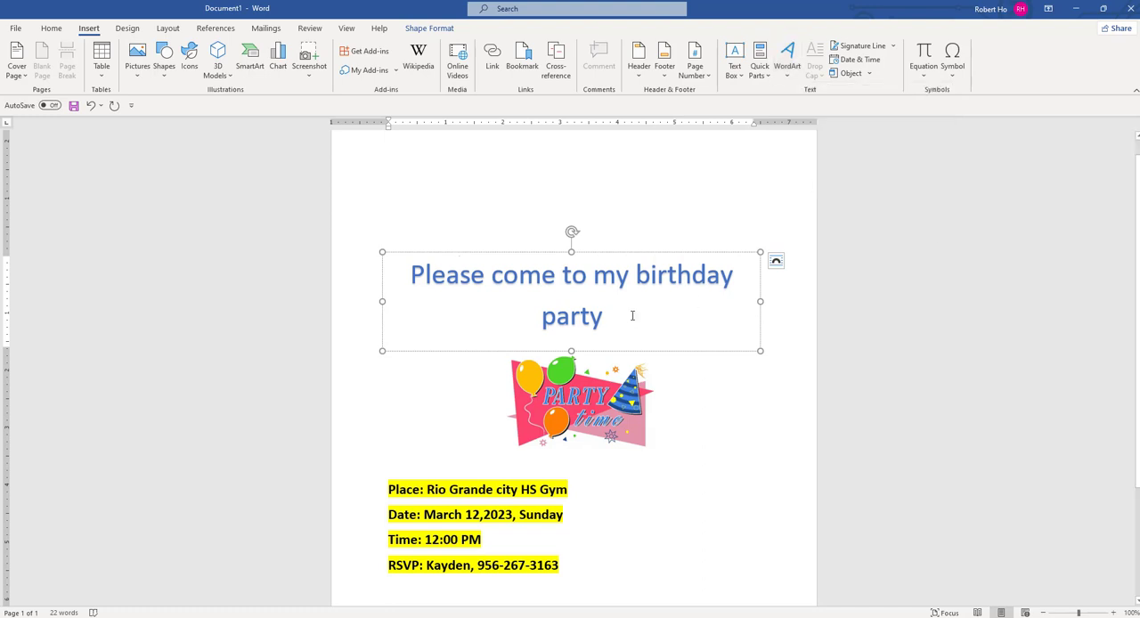
pyautogui.click(661, 392)
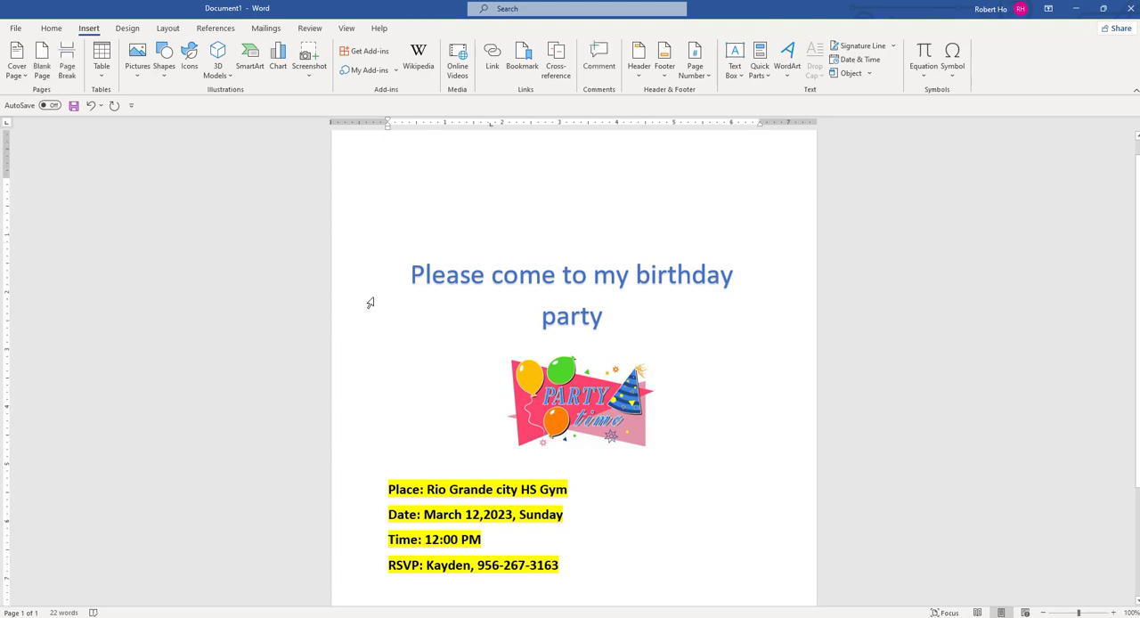
pyautogui.click(447, 272)
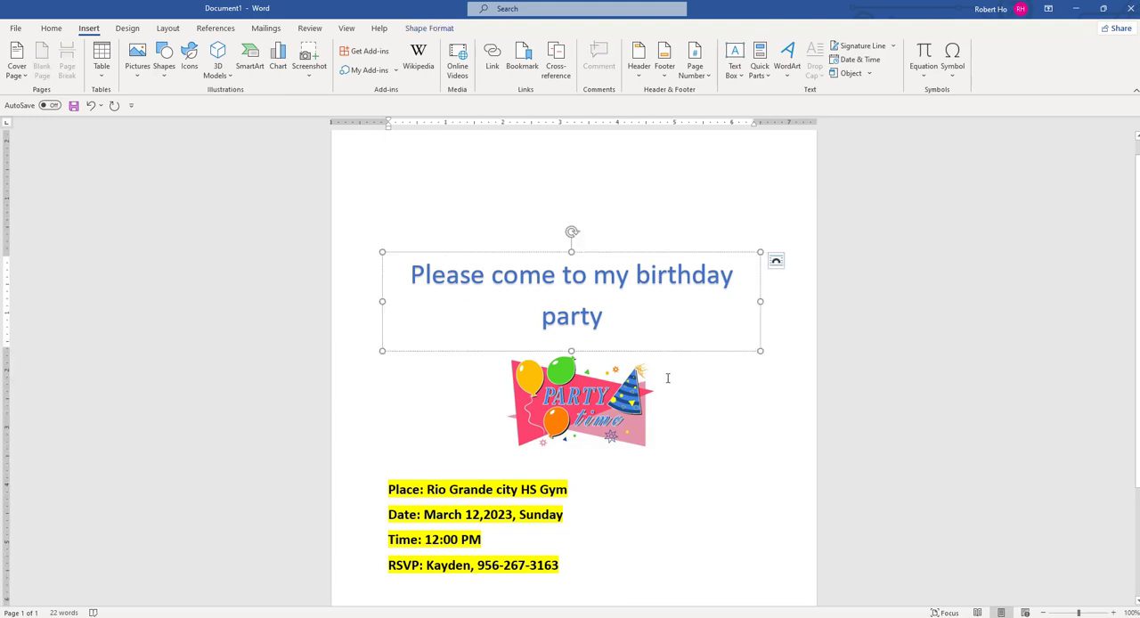
# - Set the party picture's text wrapping to Behind Text and shift the picture slightly left beneath the title
pyautogui.click(581, 415)
pyautogui.moveTo(582, 413); pyautogui.dragTo(583, 412)
pyautogui.click(615, 329)
pyautogui.click(574, 412)
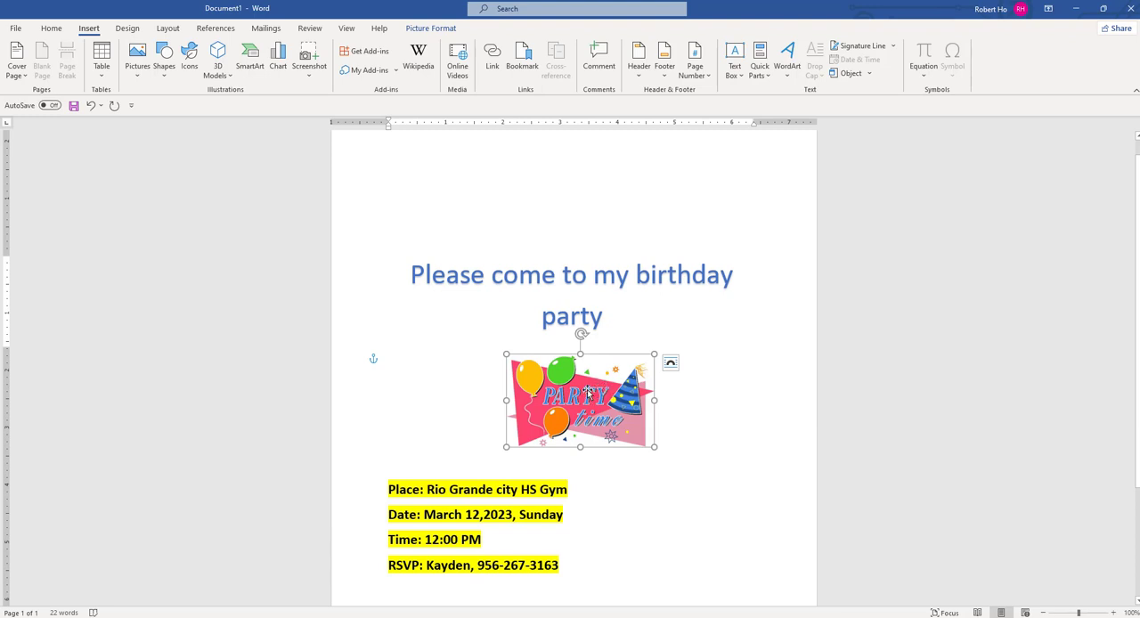
pyautogui.rightClick(586, 392)
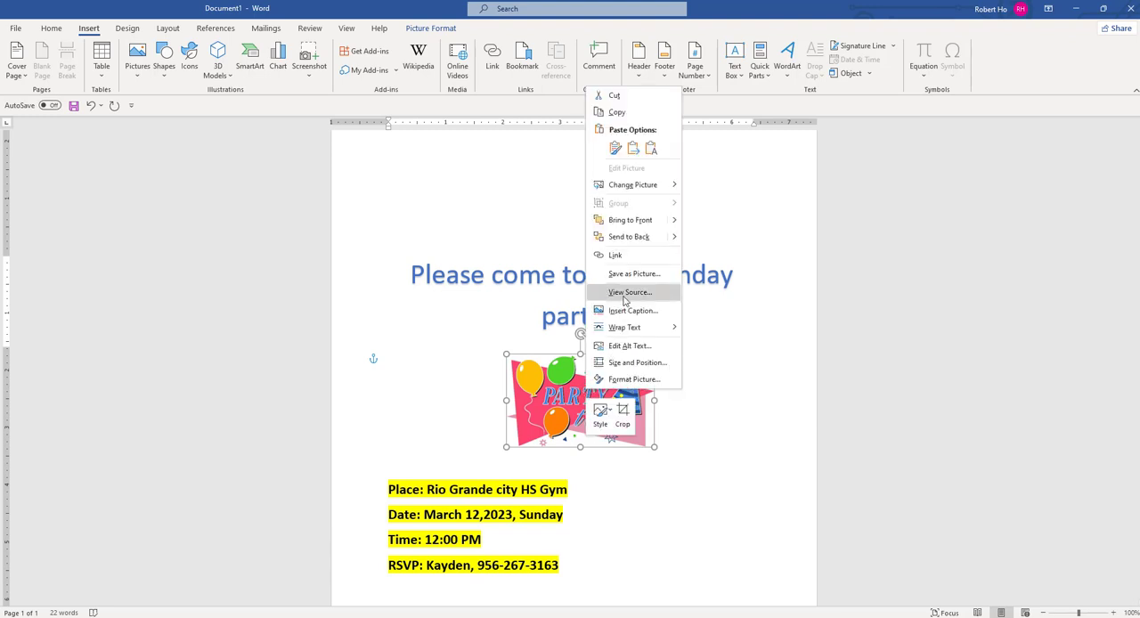
pyautogui.moveTo(648, 335)
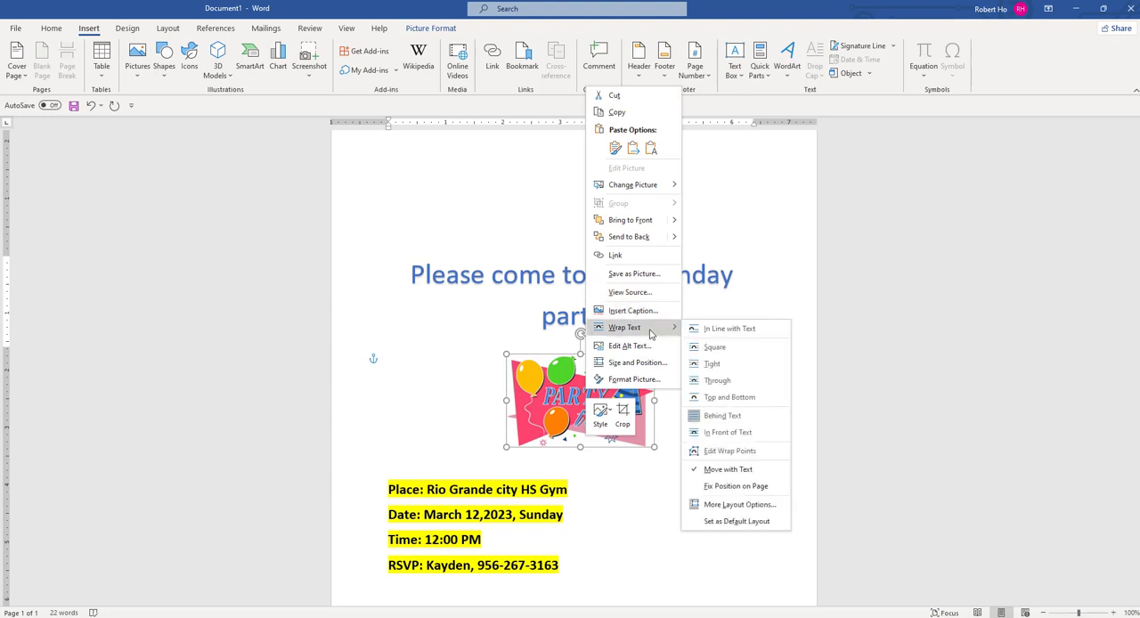
pyautogui.click(727, 362)
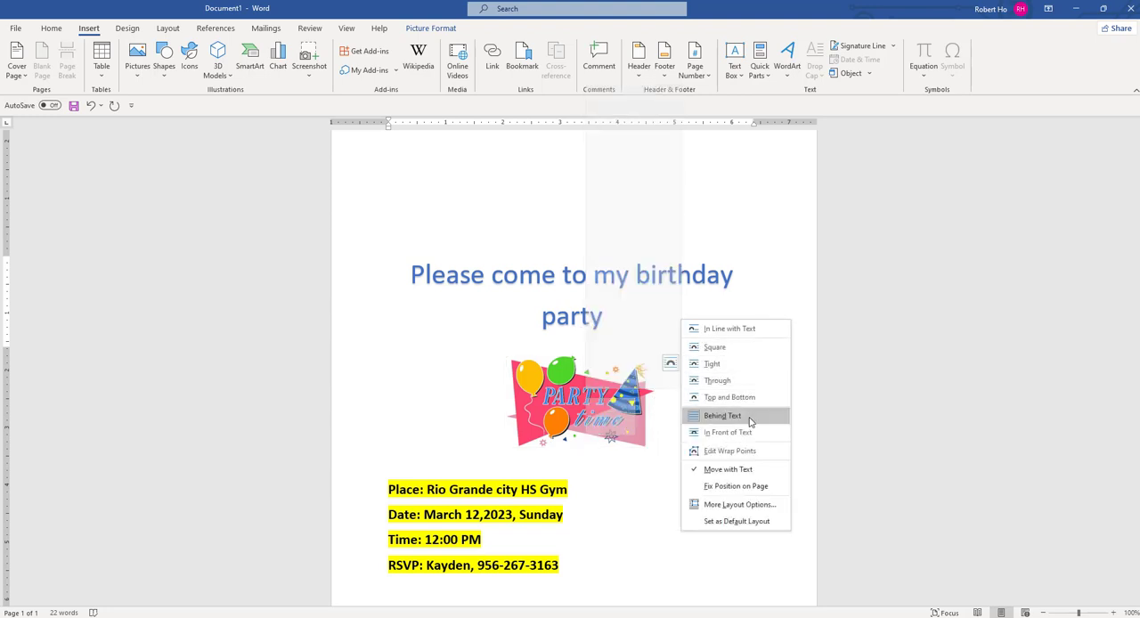
pyautogui.click(751, 421)
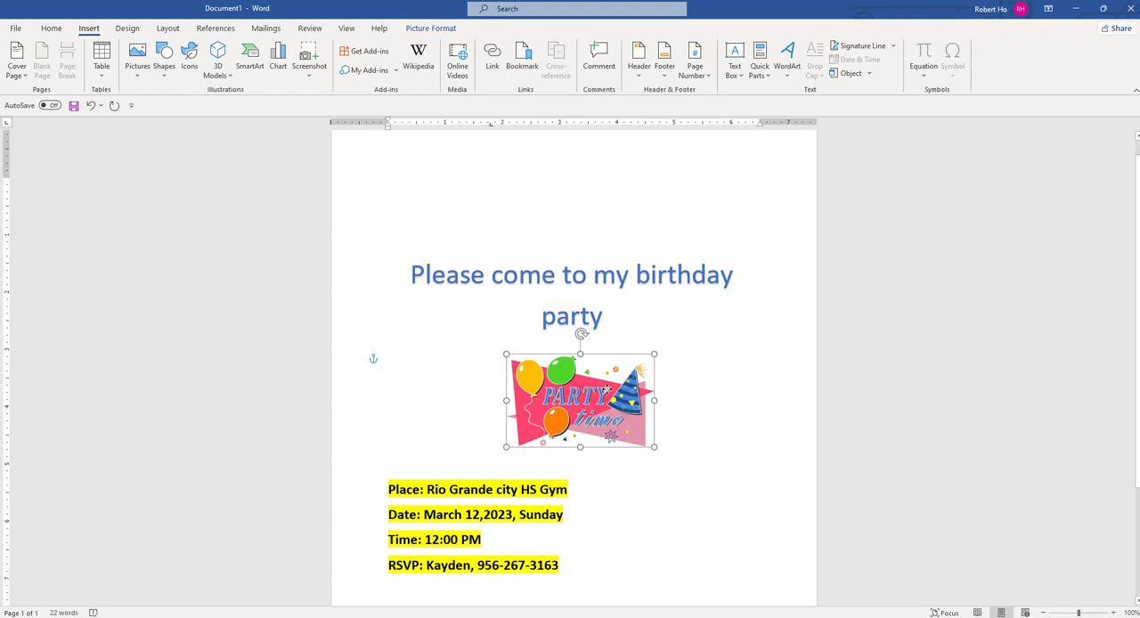
pyautogui.moveTo(565, 402)
pyautogui.mouseDown()
pyautogui.moveTo(652, 382)
pyautogui.moveTo(619, 279)
pyautogui.moveTo(428, 250)
pyautogui.moveTo(633, 224)
pyautogui.moveTo(630, 387)
pyautogui.moveTo(533, 387)
pyautogui.moveTo(572, 389)
pyautogui.mouseUp()
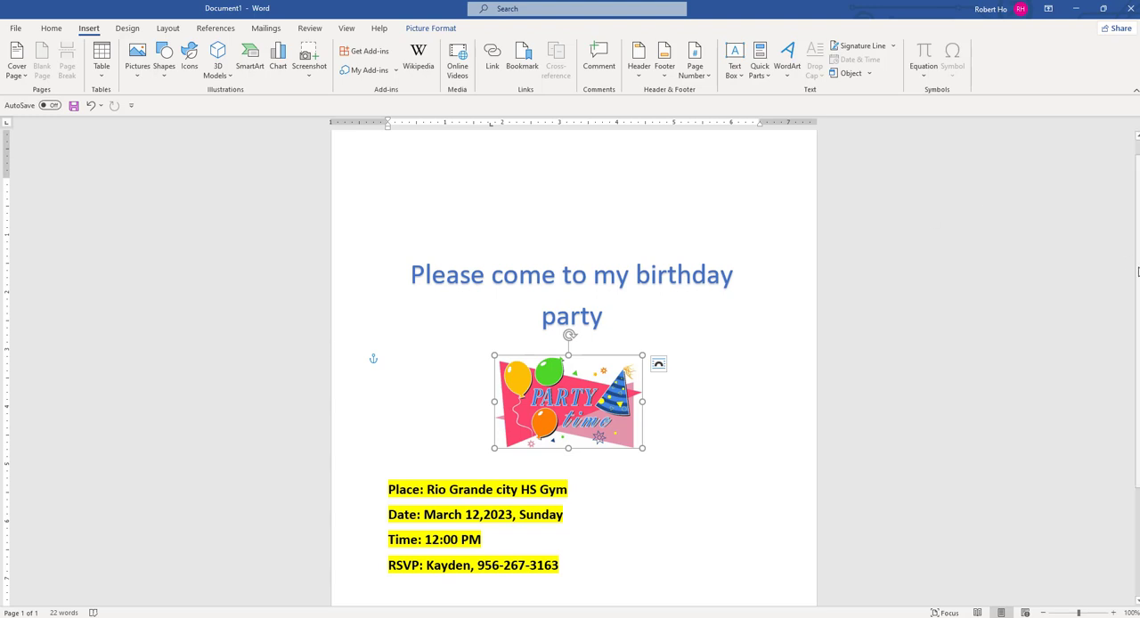
# - Replace the digits after the area code in the RSVP line's phone number, with spaces around the hyphen
pyautogui.moveTo(1138, 267); pyautogui.dragTo(1138, 287)
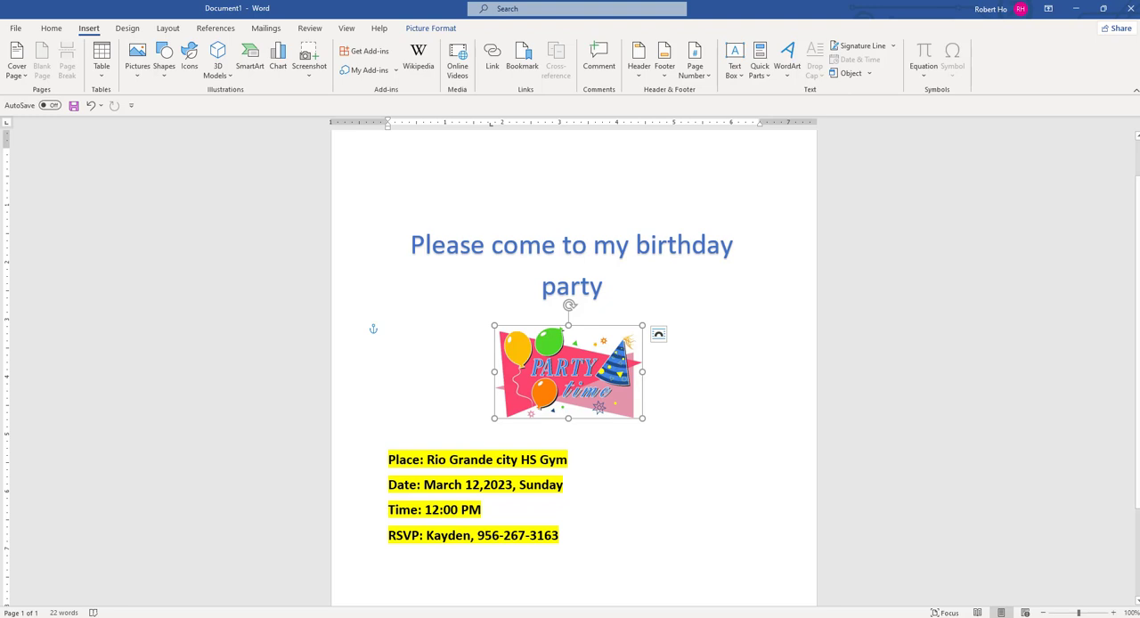
pyautogui.click(596, 503)
pyautogui.click(390, 460)
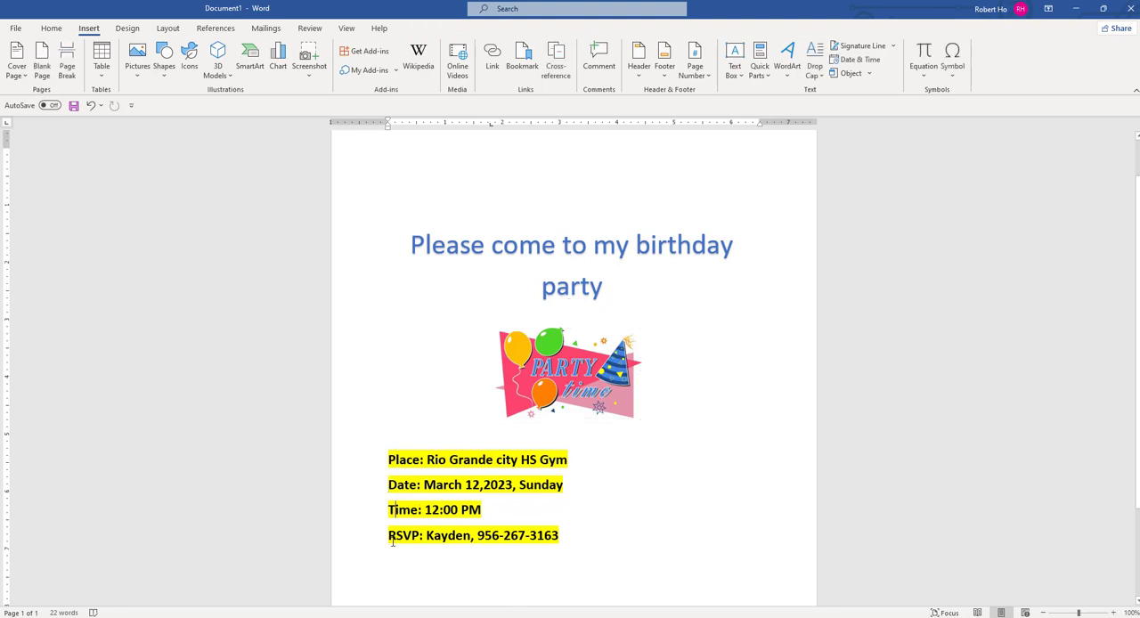
pyautogui.moveTo(504, 536); pyautogui.dragTo(566, 534)
pyautogui.write('872')
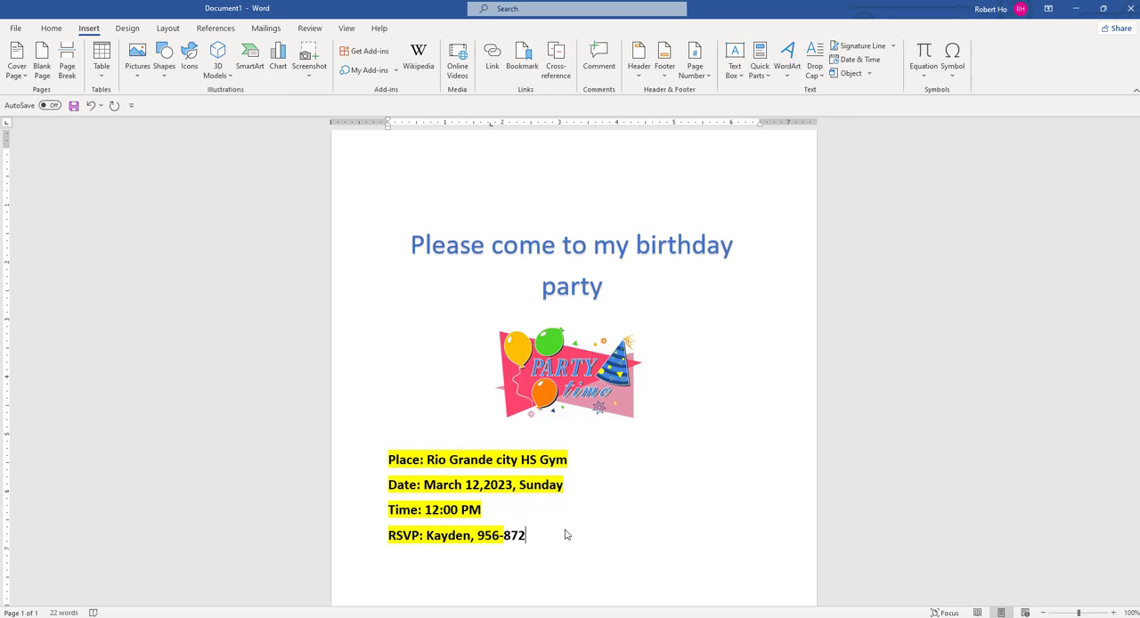
pyautogui.write('0000')
pyautogui.press('Right')
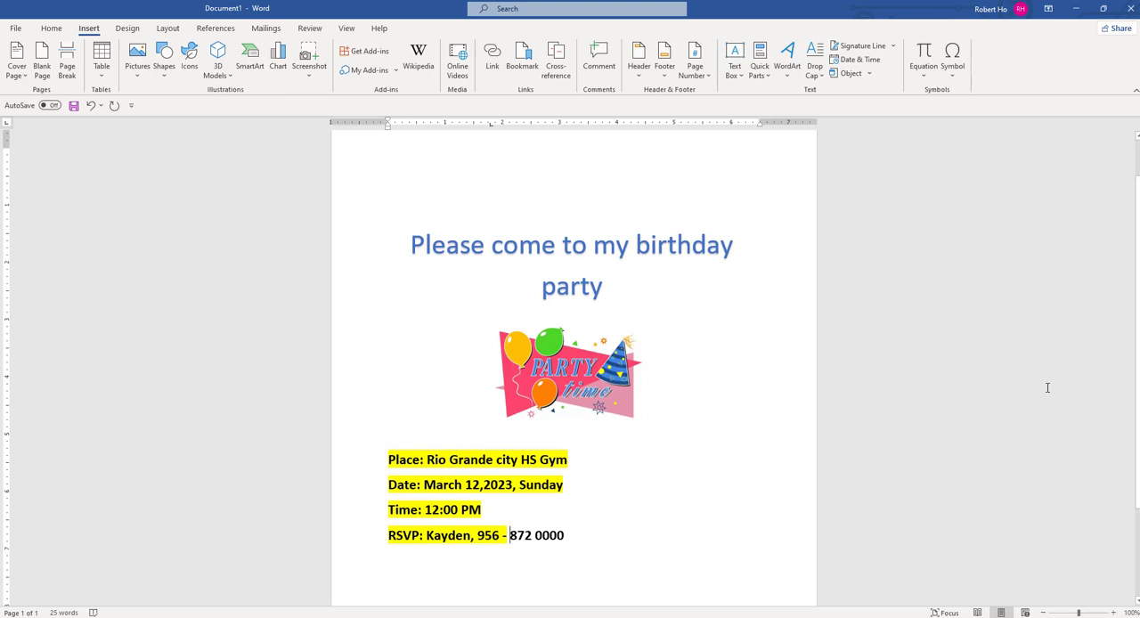
# - Move the invitation title's text box and the party picture slightly lower on the page
pyautogui.scroll(-2, 1138, 344)
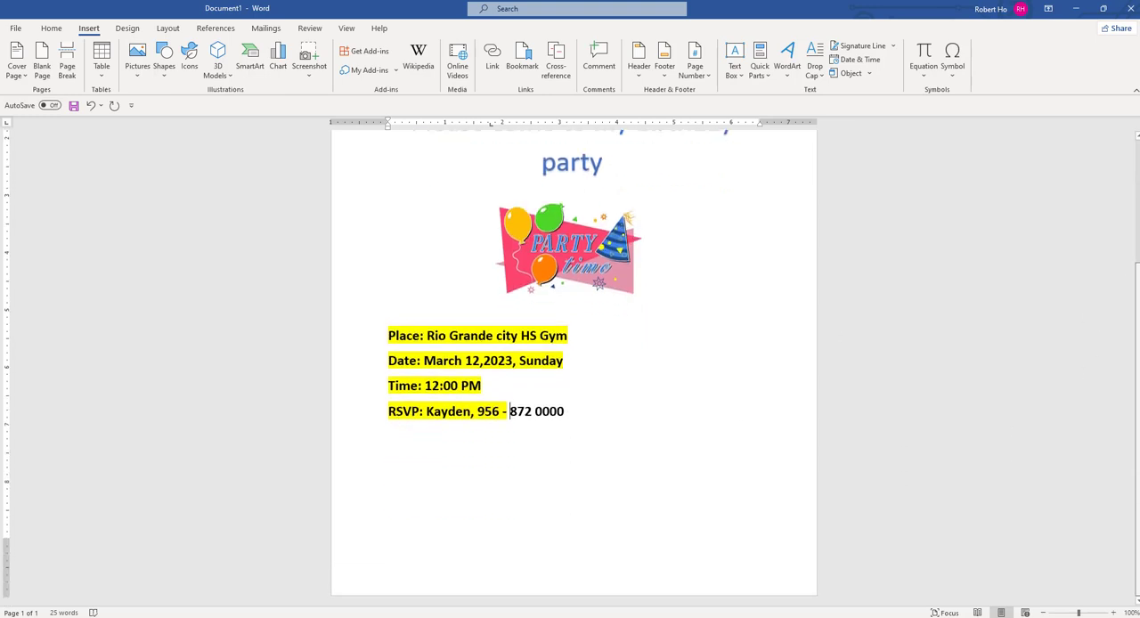
pyautogui.scroll(2, 1138, 345)
pyautogui.scroll(-2, 1138, 345)
pyautogui.scroll(3, 1137, 345)
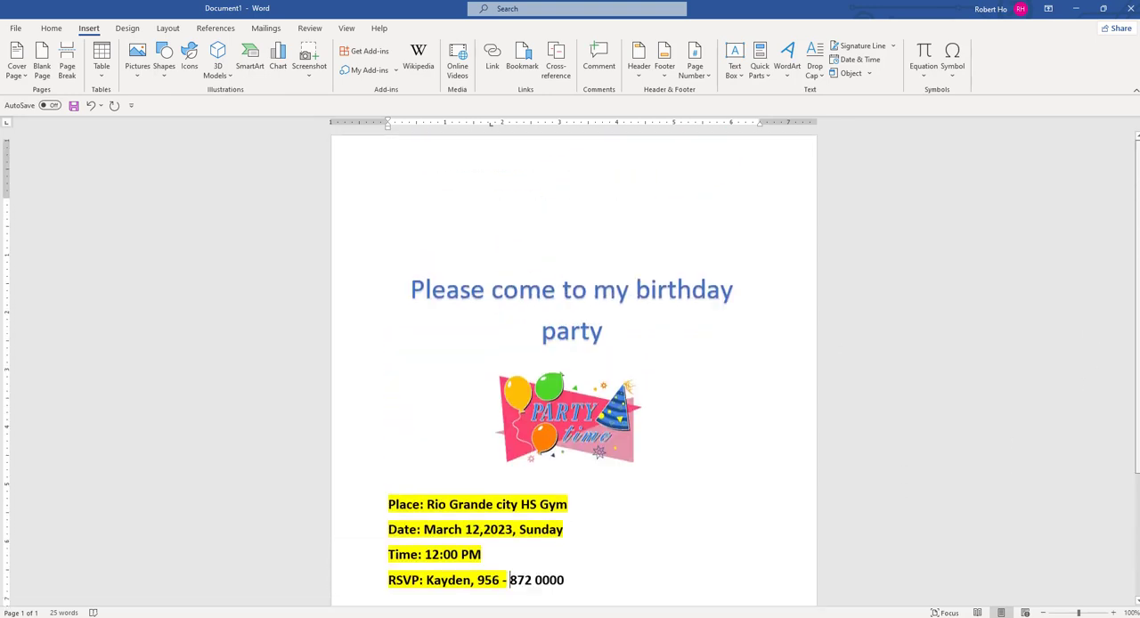
pyautogui.click(398, 294)
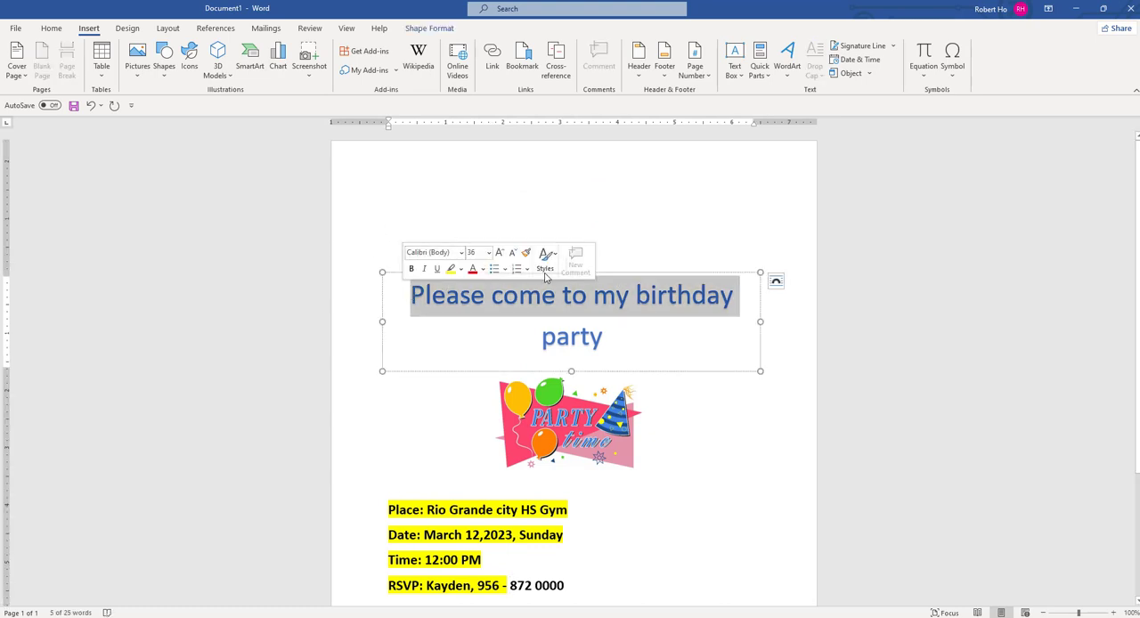
pyautogui.moveTo(647, 272); pyautogui.dragTo(647, 284)
pyautogui.click(564, 427)
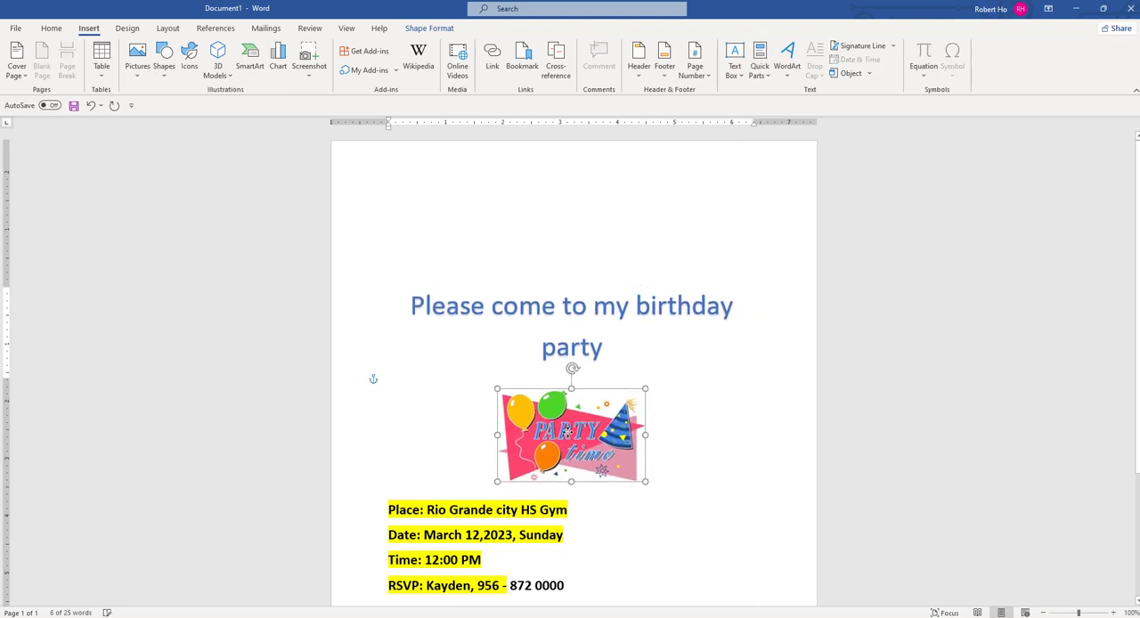
pyautogui.click(458, 244)
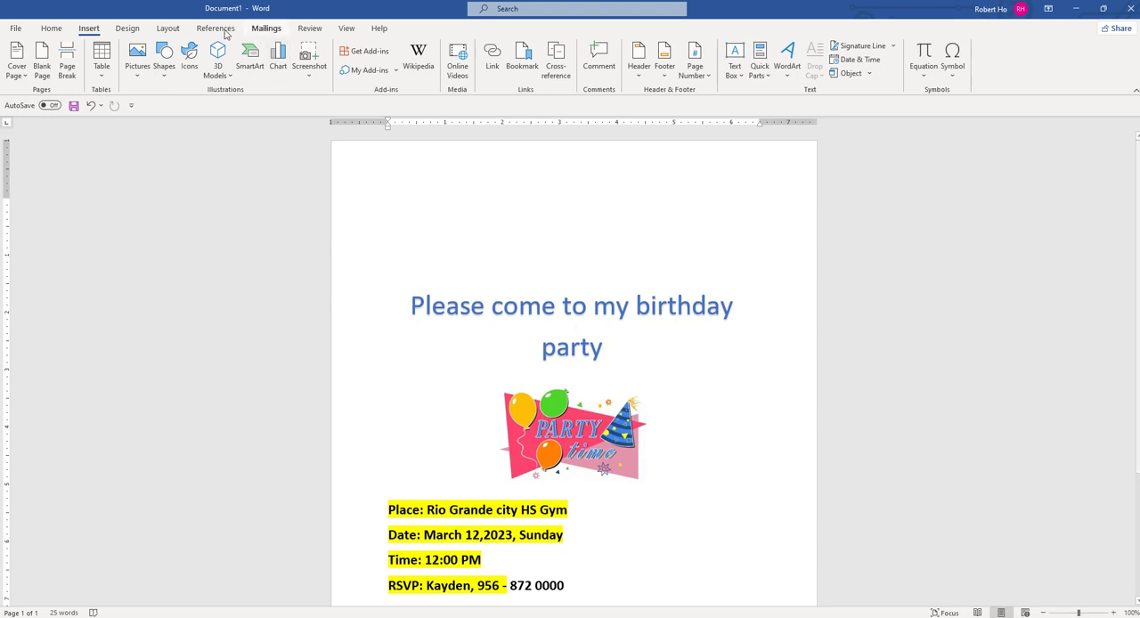
# - Start a new mail merge recipient list and enter the first recipient's title Mr., first name and last name
pyautogui.click(272, 34)
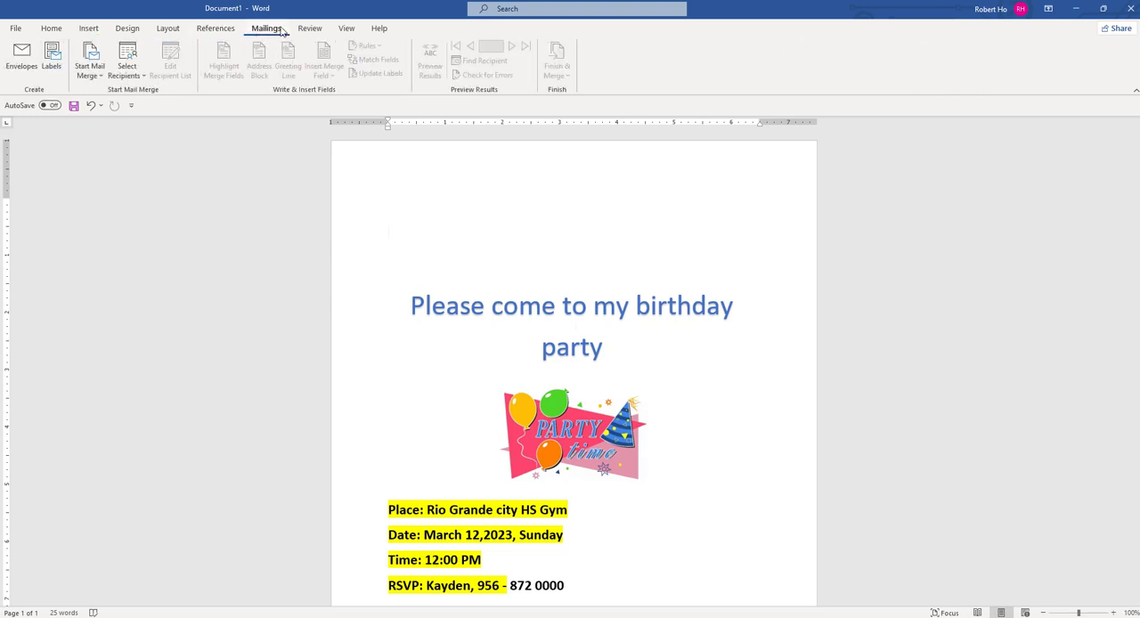
pyautogui.click(140, 78)
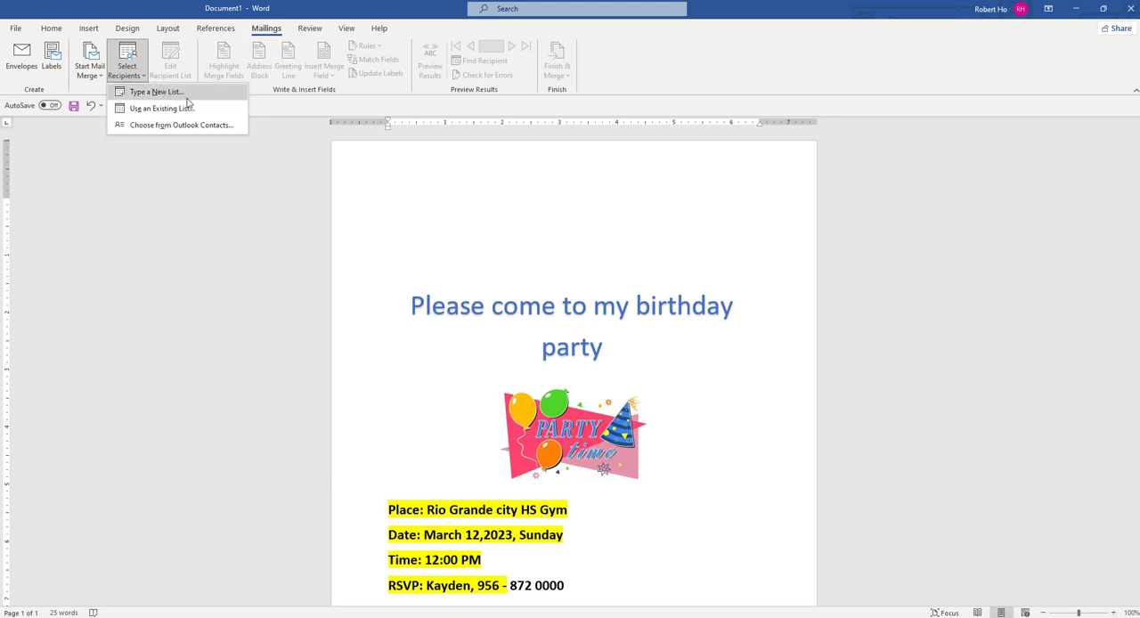
pyautogui.click(156, 91)
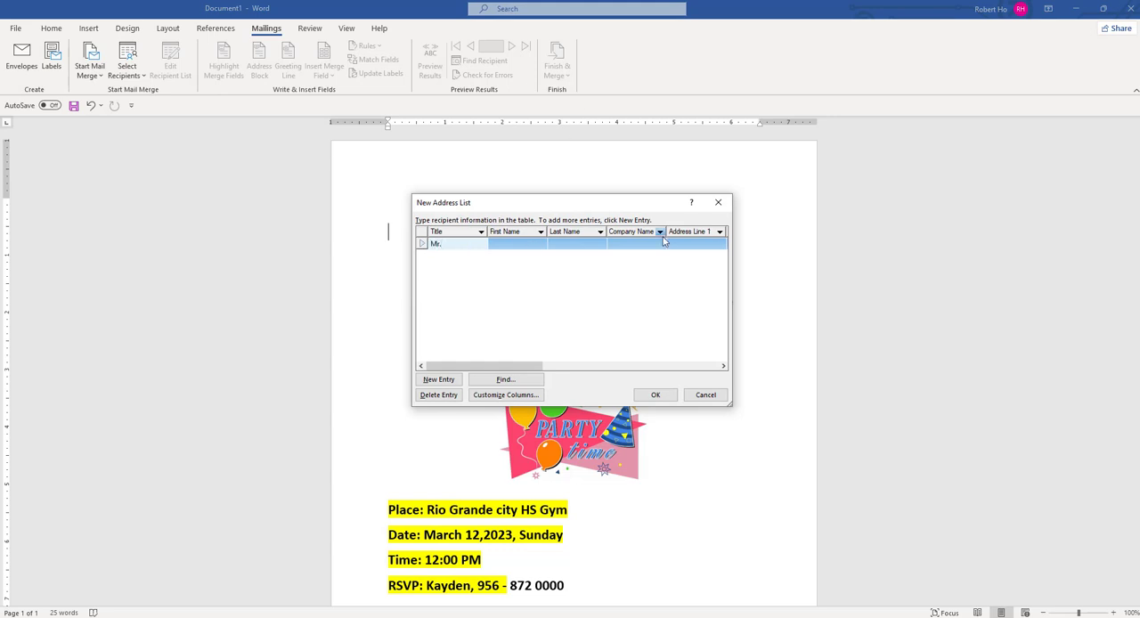
pyautogui.press('Tab')
pyautogui.press('Tab')
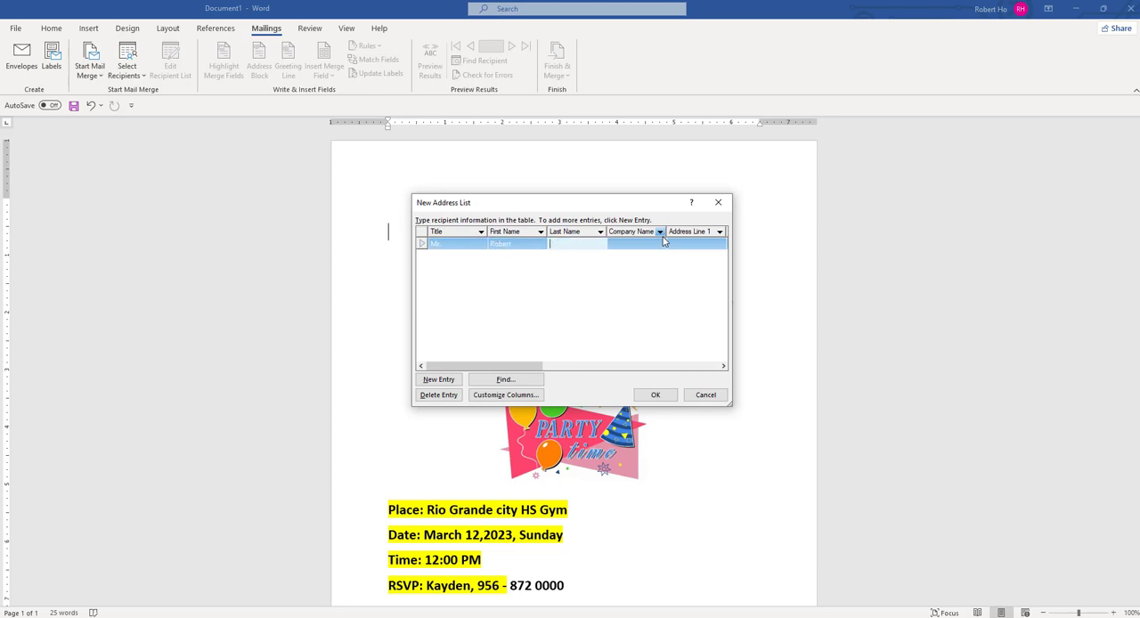
# - Fill in the first recipient's street address, city, state and ZIP code
pyautogui.click(688, 242)
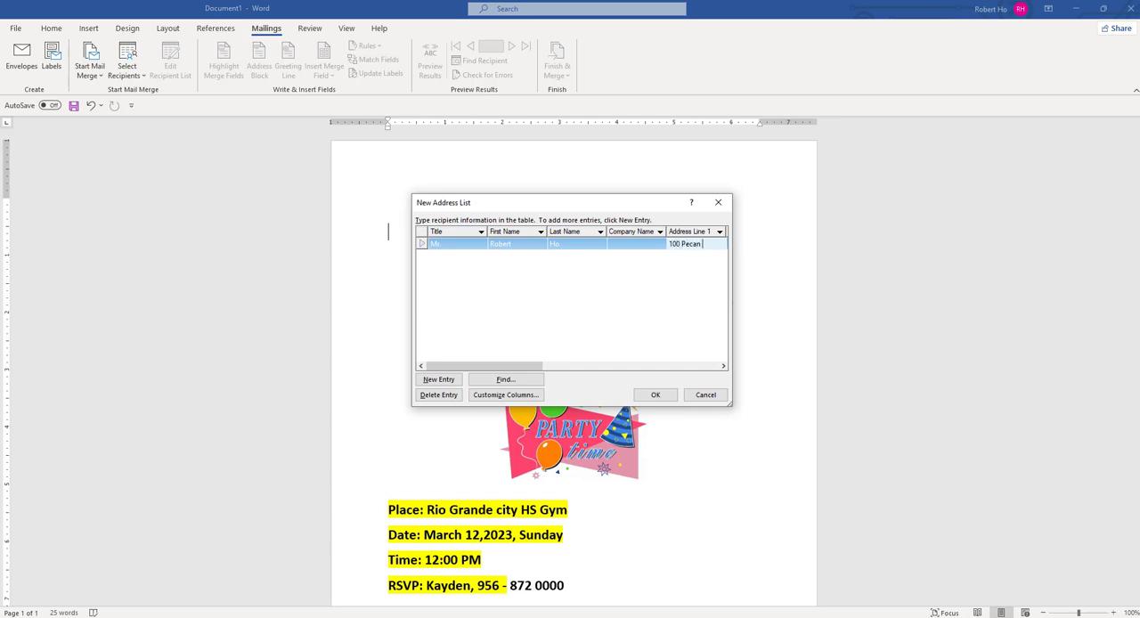
pyautogui.moveTo(492, 367); pyautogui.dragTo(580, 382)
pyautogui.click(614, 246)
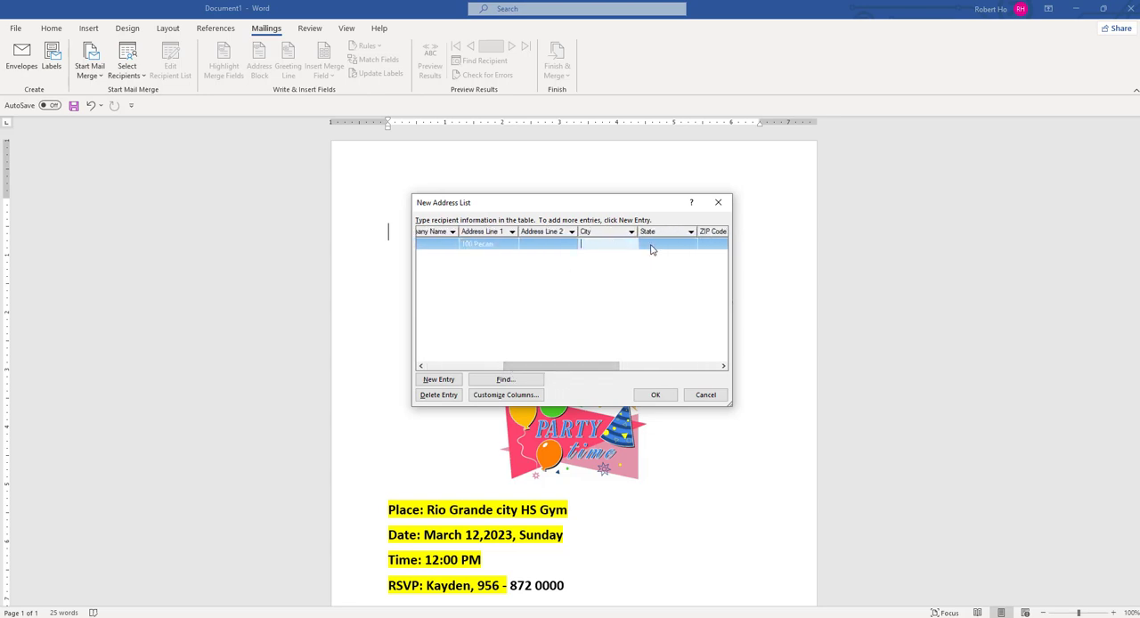
pyautogui.write('McAllen')
pyautogui.click(651, 251)
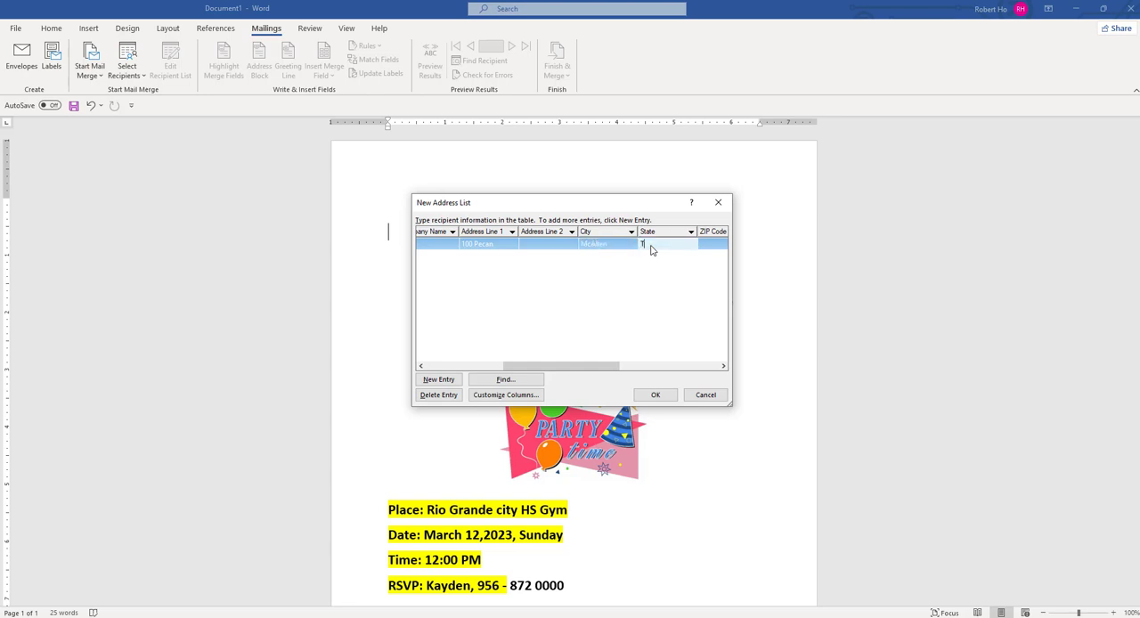
pyautogui.press('Tab')
pyautogui.write('7')
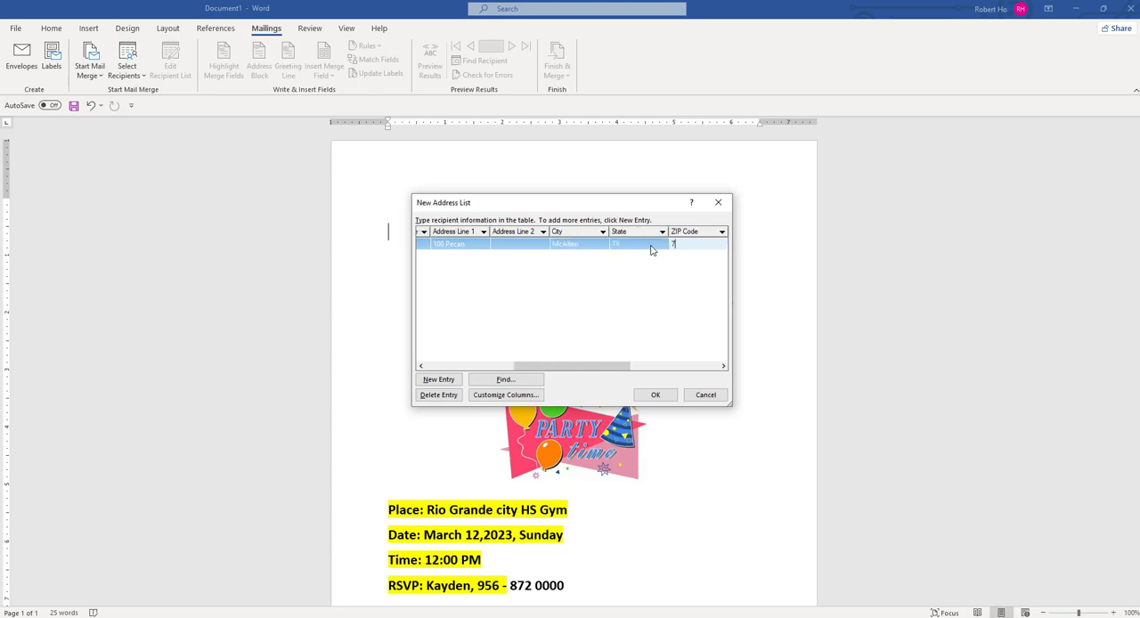
pyautogui.write('8501')
# - Add a second entry to the address list with the title Mr. and the recipient's first and last name
pyautogui.moveTo(622, 367); pyautogui.dragTo(496, 373)
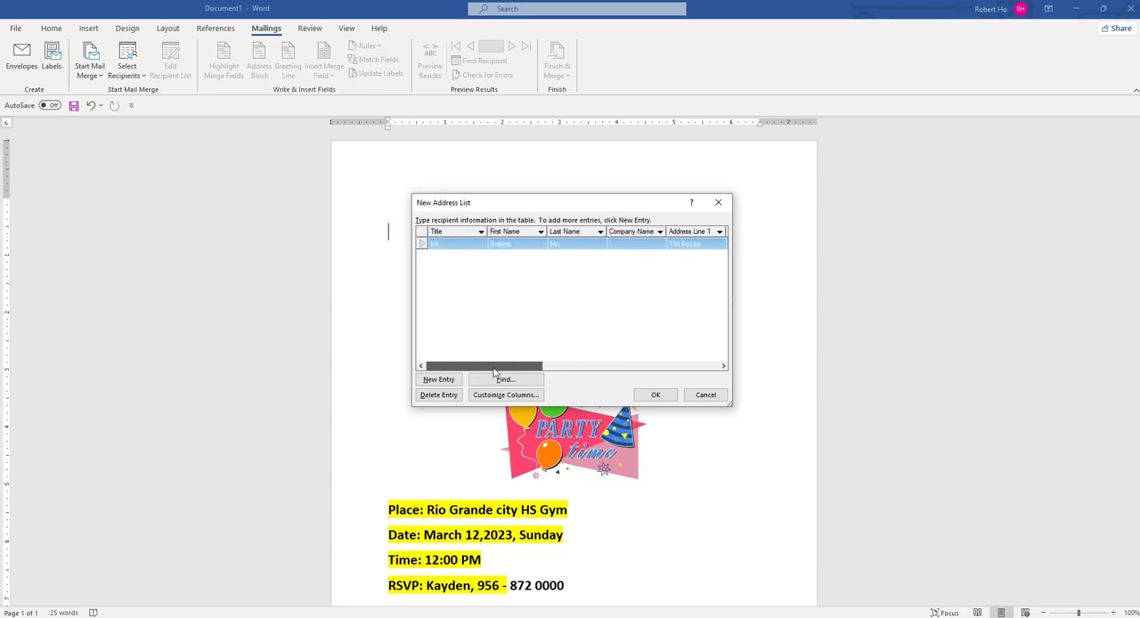
pyautogui.click(442, 384)
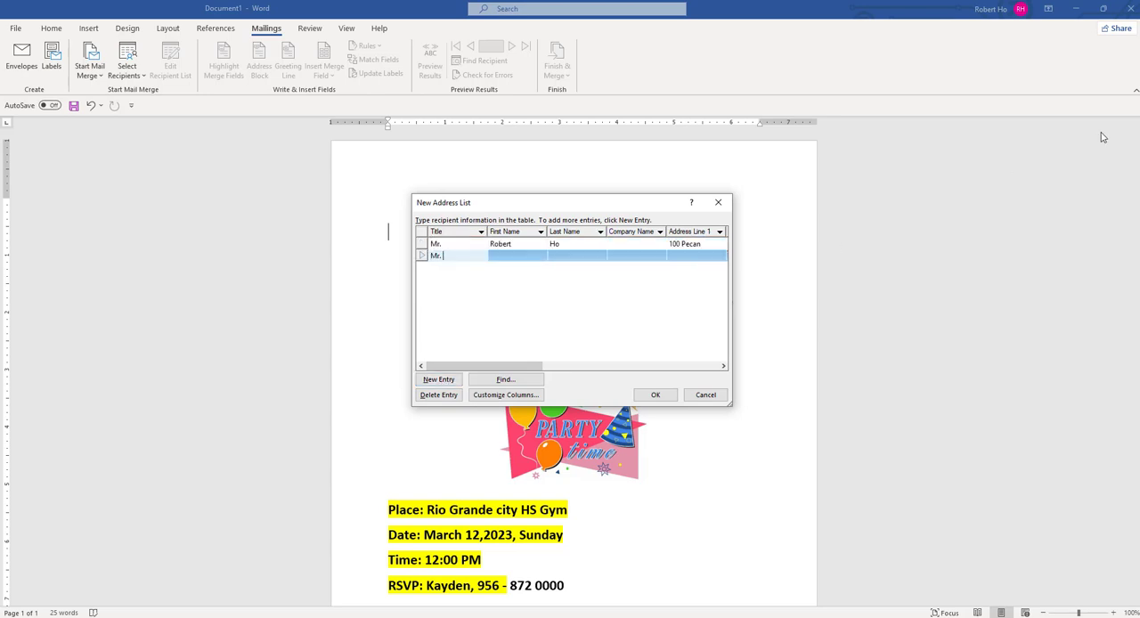
pyautogui.press('Tab')
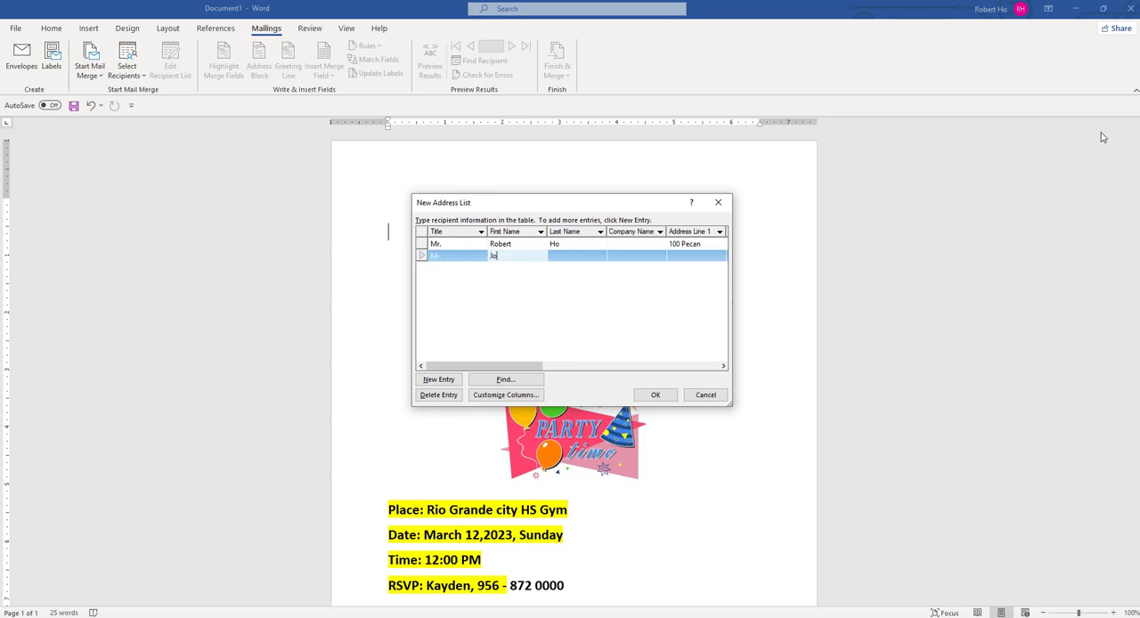
pyautogui.press('Tab')
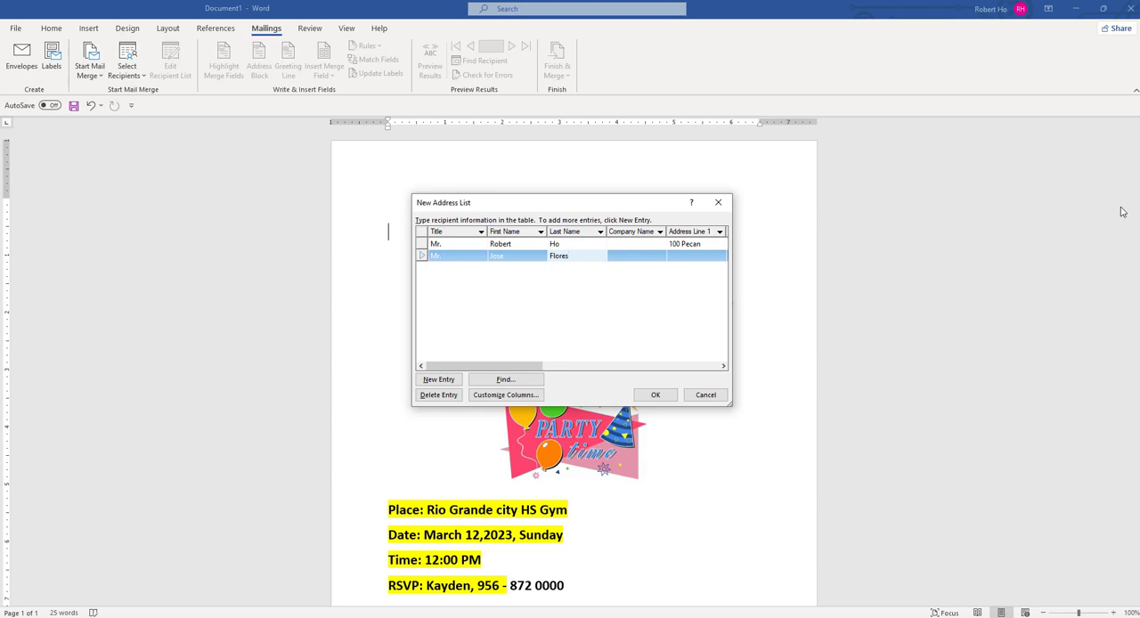
# - Fill in the second recipient's street address in Address Line 1
pyautogui.click(724, 367)
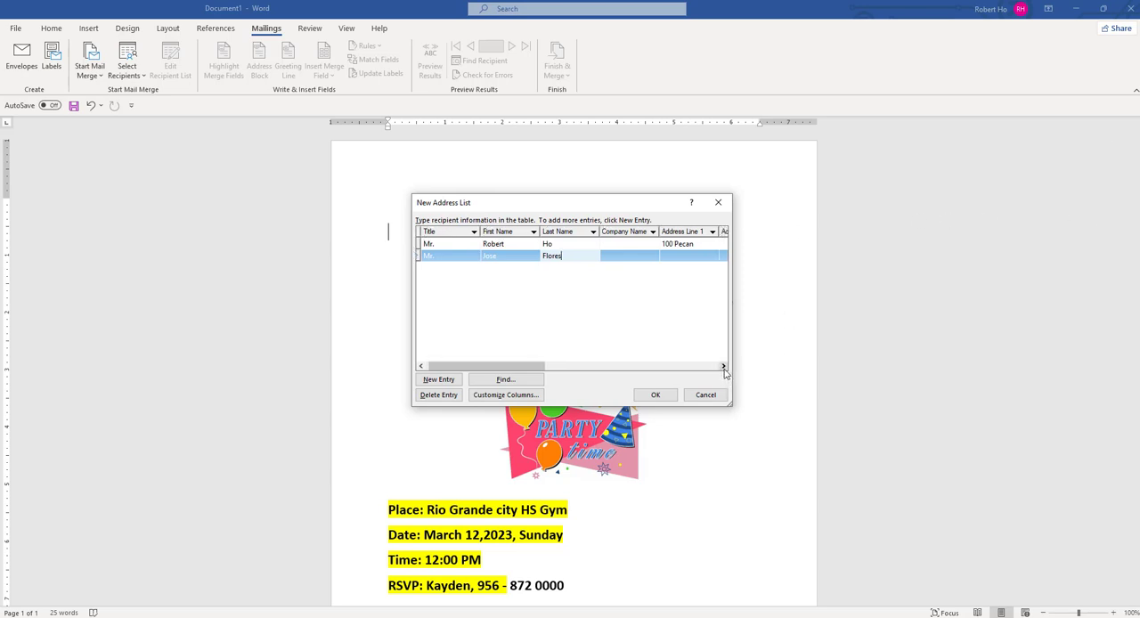
pyautogui.click(724, 367)
pyautogui.click(677, 258)
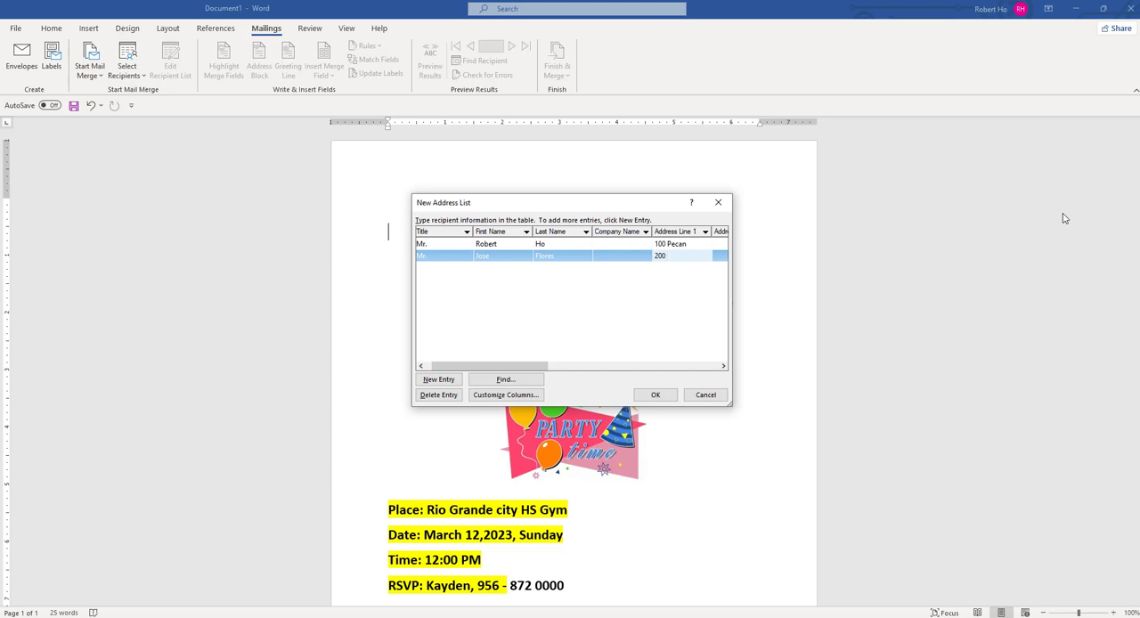
# - Fill in the second recipient's city, state and ZIP code
pyautogui.click(723, 367)
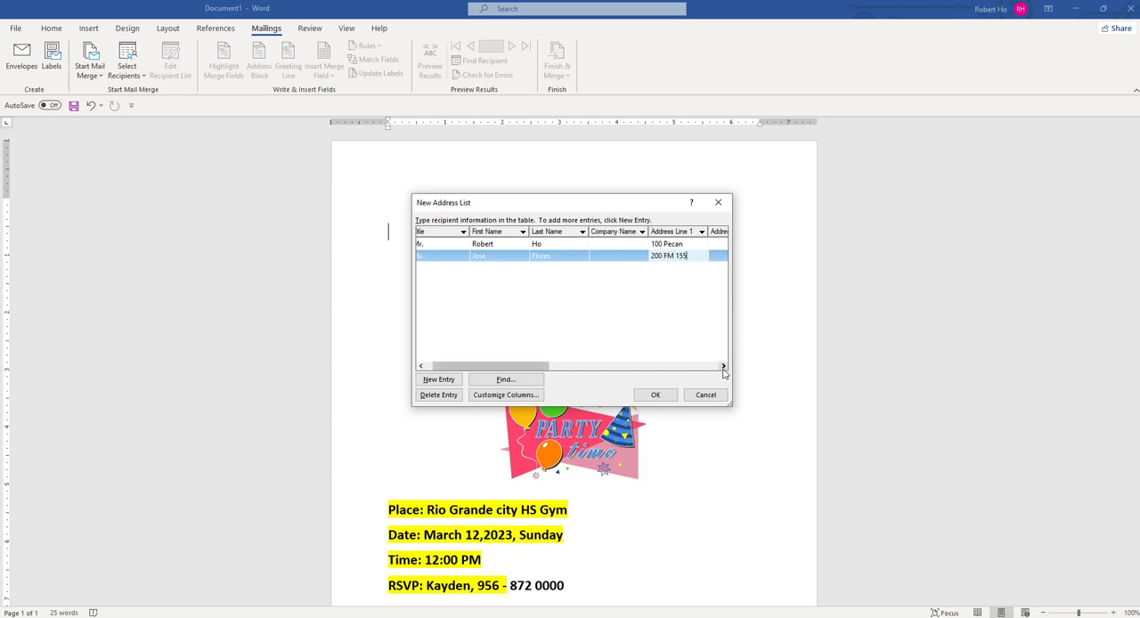
pyautogui.click(724, 368)
pyautogui.click(724, 368)
pyautogui.click(723, 368)
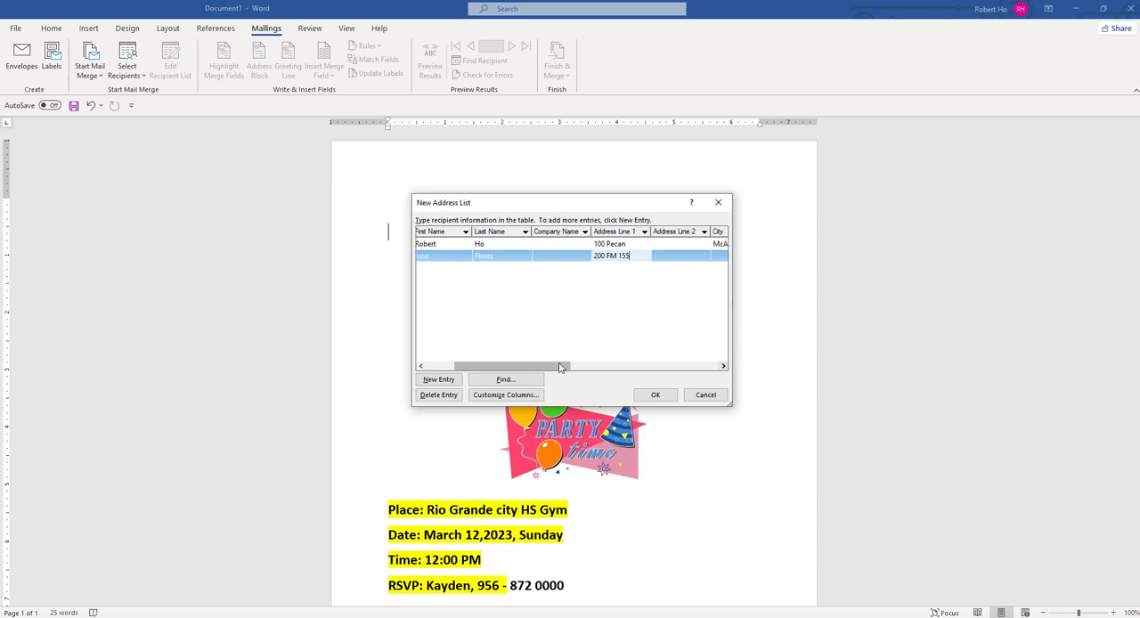
pyautogui.moveTo(560, 367); pyautogui.dragTo(611, 368)
pyautogui.click(598, 256)
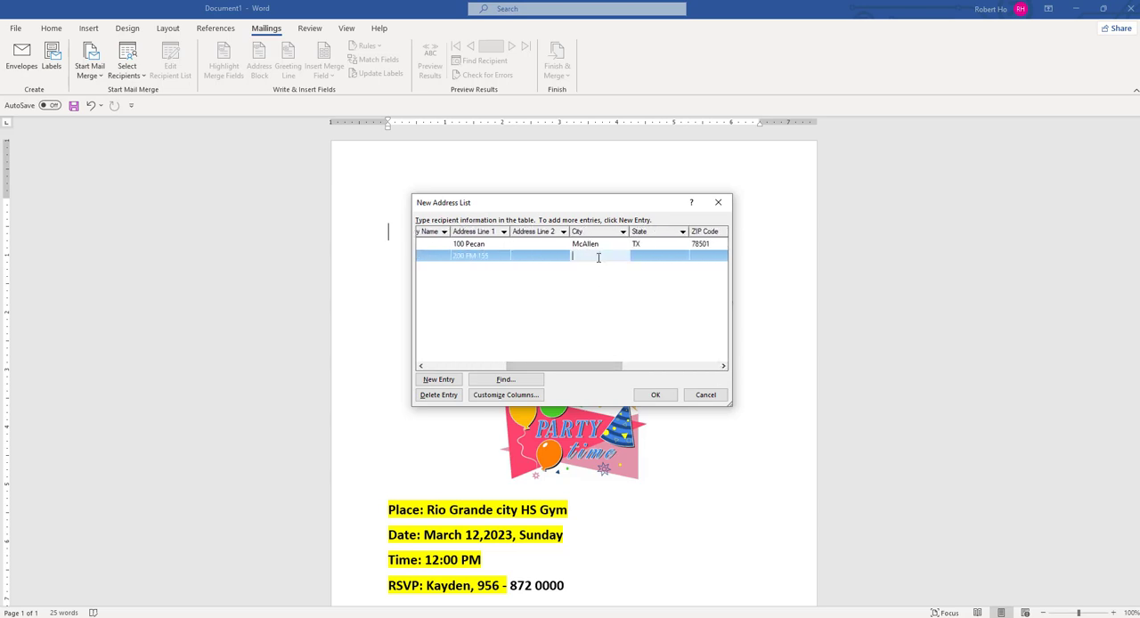
pyautogui.write('Rio Grande City')
pyautogui.press('Tab')
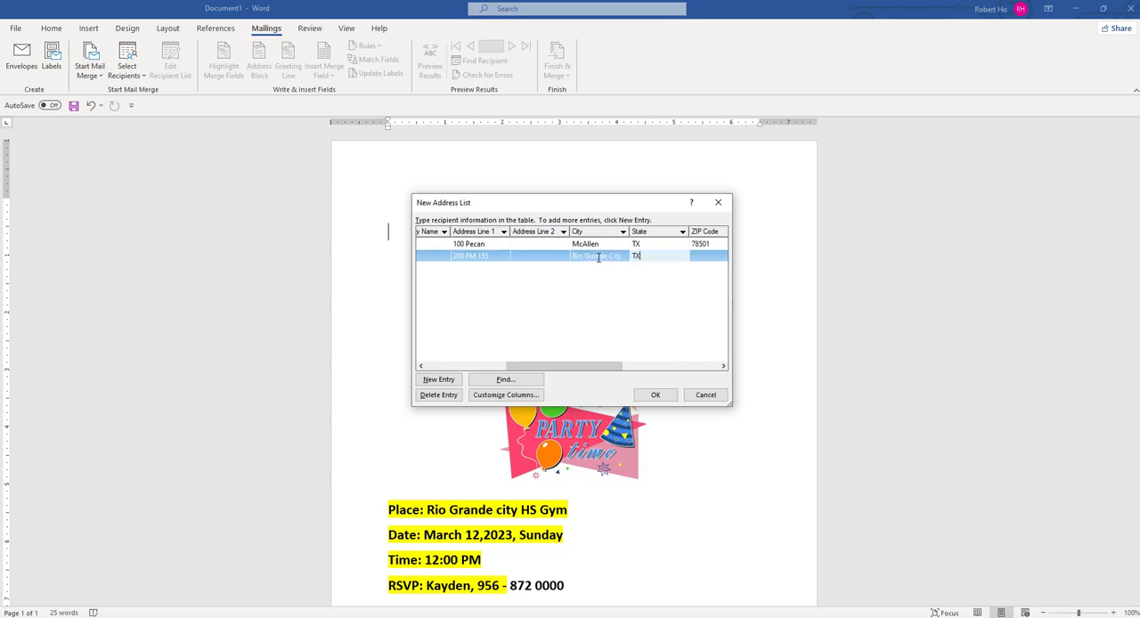
pyautogui.press('Tab')
pyautogui.write('7')
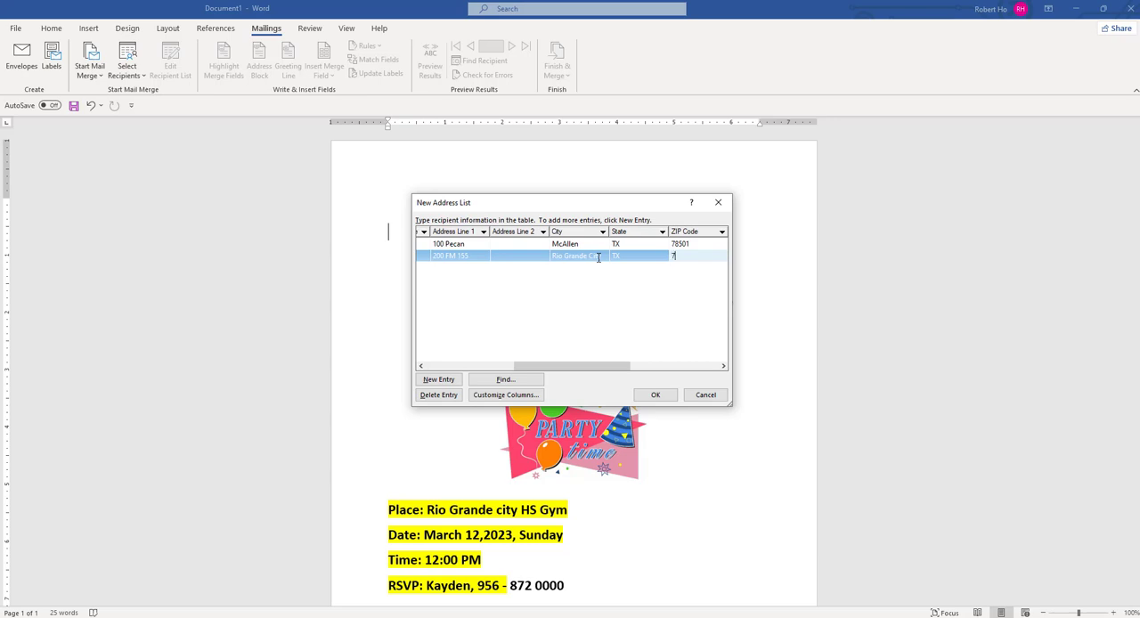
pyautogui.write('8582')
# - Add a third entry to the address list with the title Ms. and the recipient's first and last name
pyautogui.moveTo(615, 367); pyautogui.dragTo(437, 373)
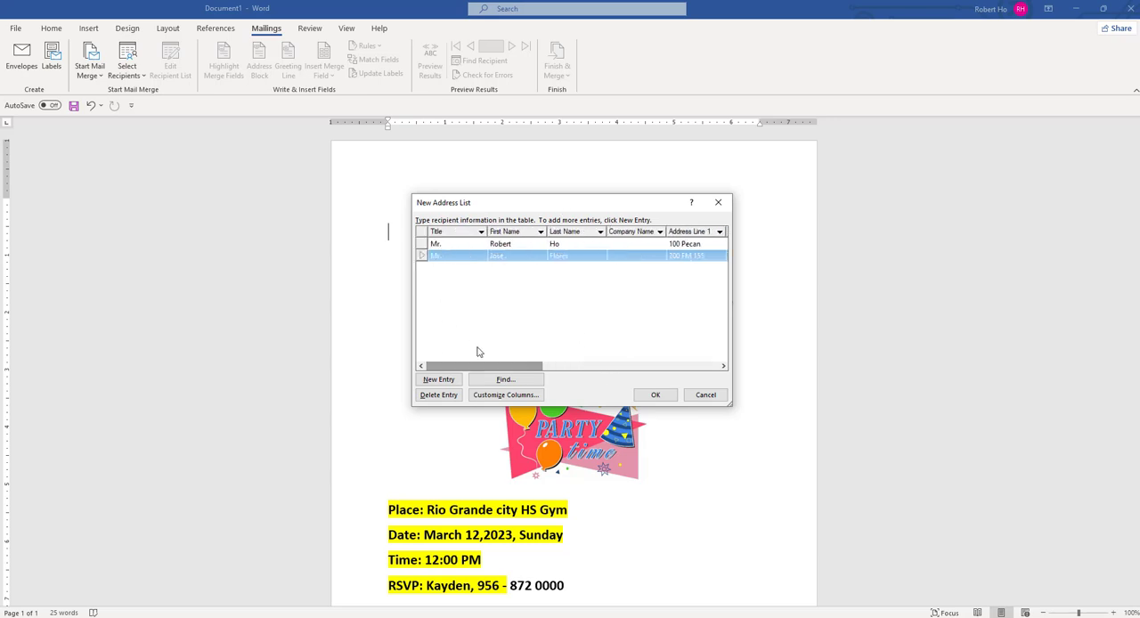
pyautogui.click(443, 384)
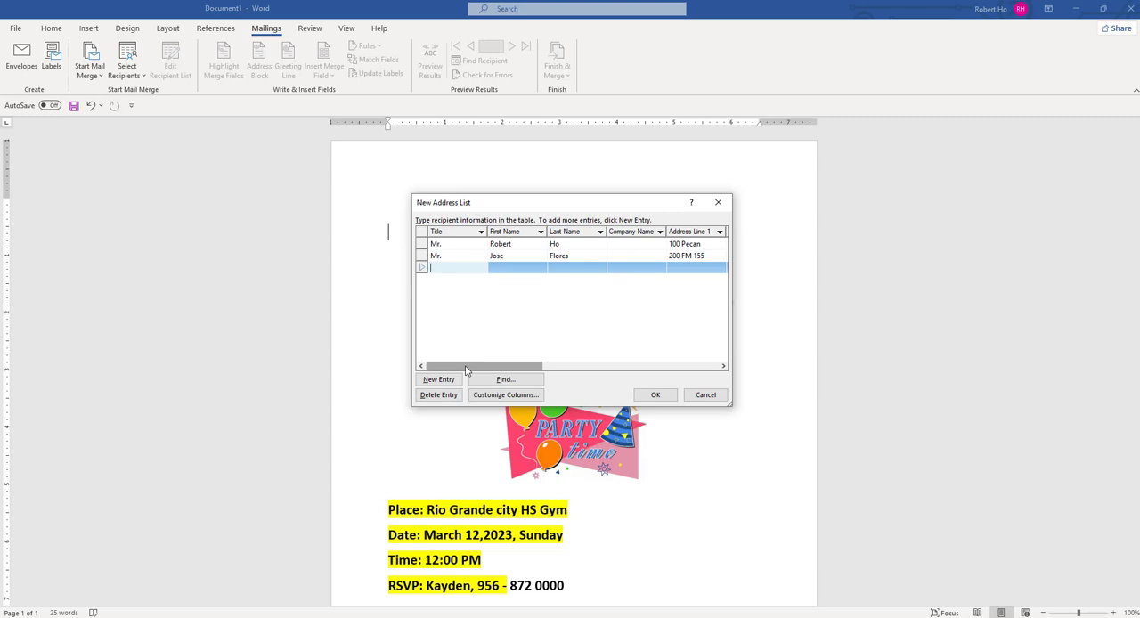
pyautogui.write('Ms.')
pyautogui.press('Tab')
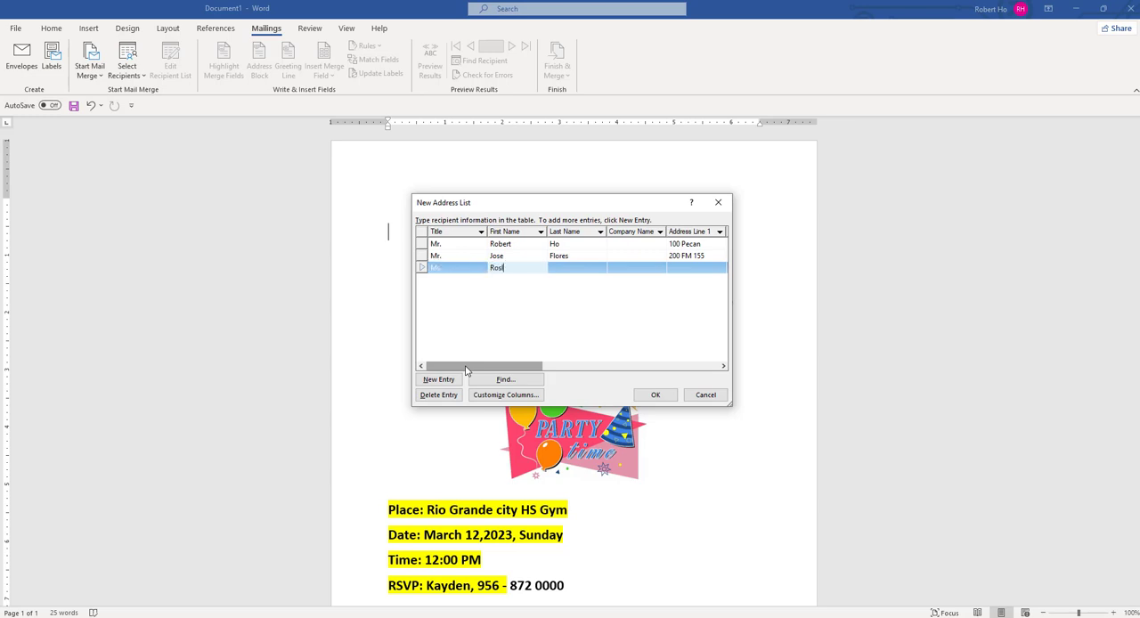
pyautogui.press('Tab')
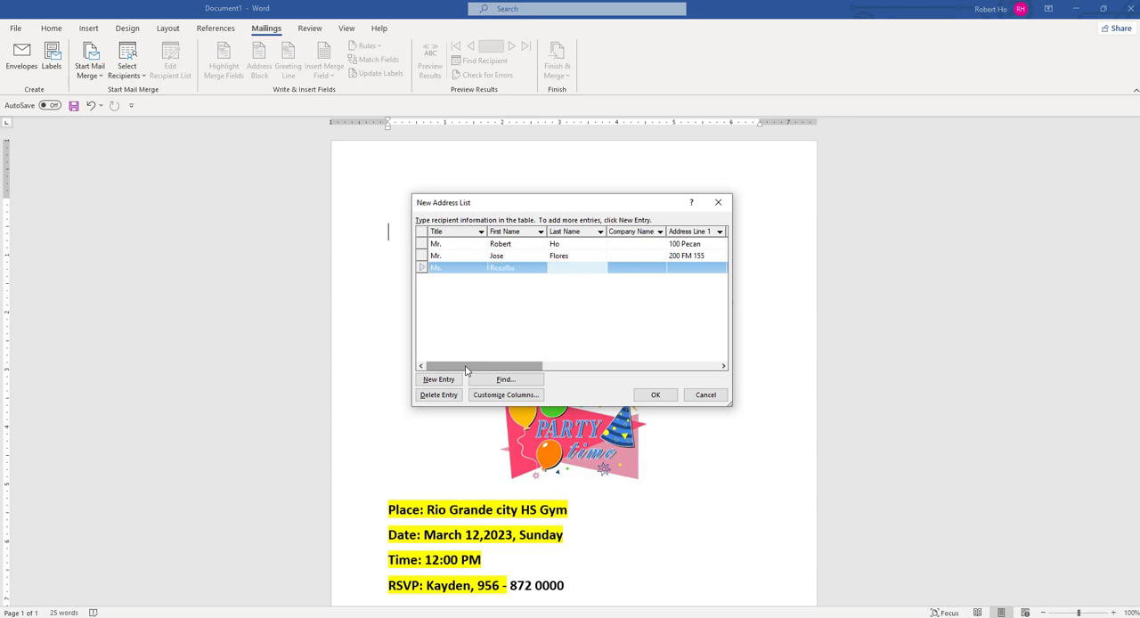
# - Fill in the third recipient's street address in Address Line 1
pyautogui.click(724, 366)
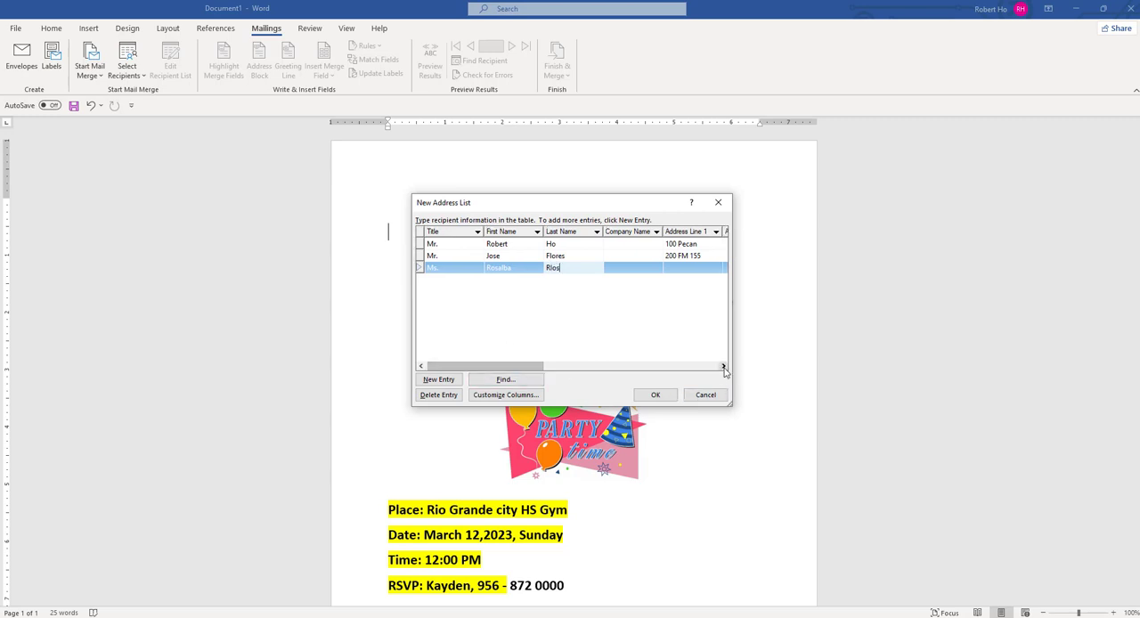
pyautogui.click(658, 269)
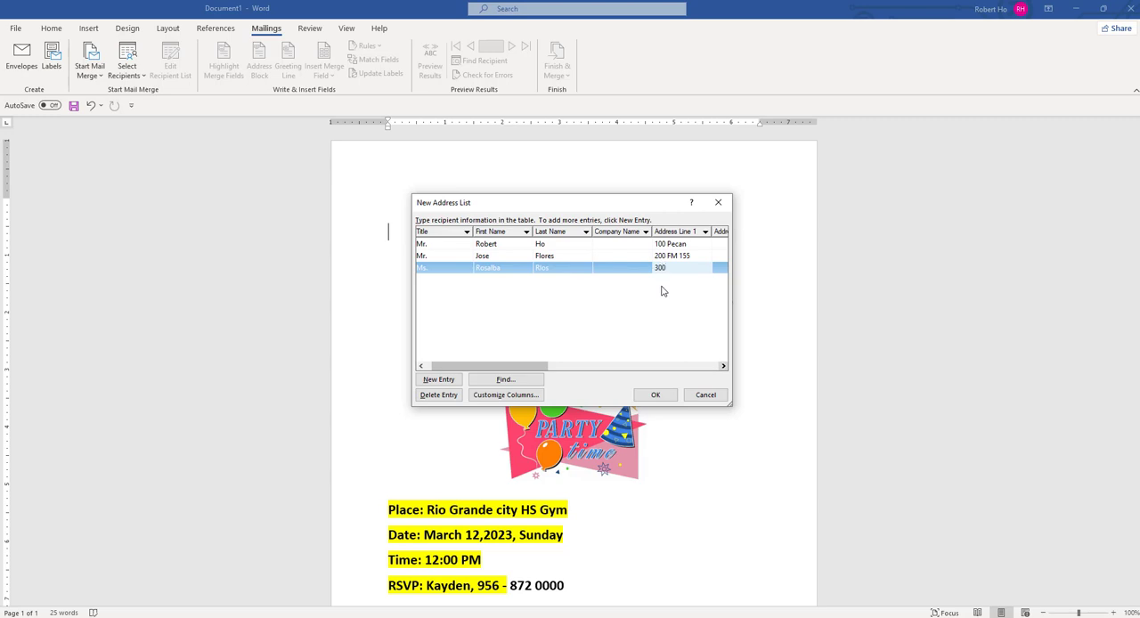
pyautogui.write('300 ABC rd')
# - Fill in the third recipient's city, state and ZIP code, leaving Address Line 2 empty
pyautogui.press('Tab')
pyautogui.press('Tab')
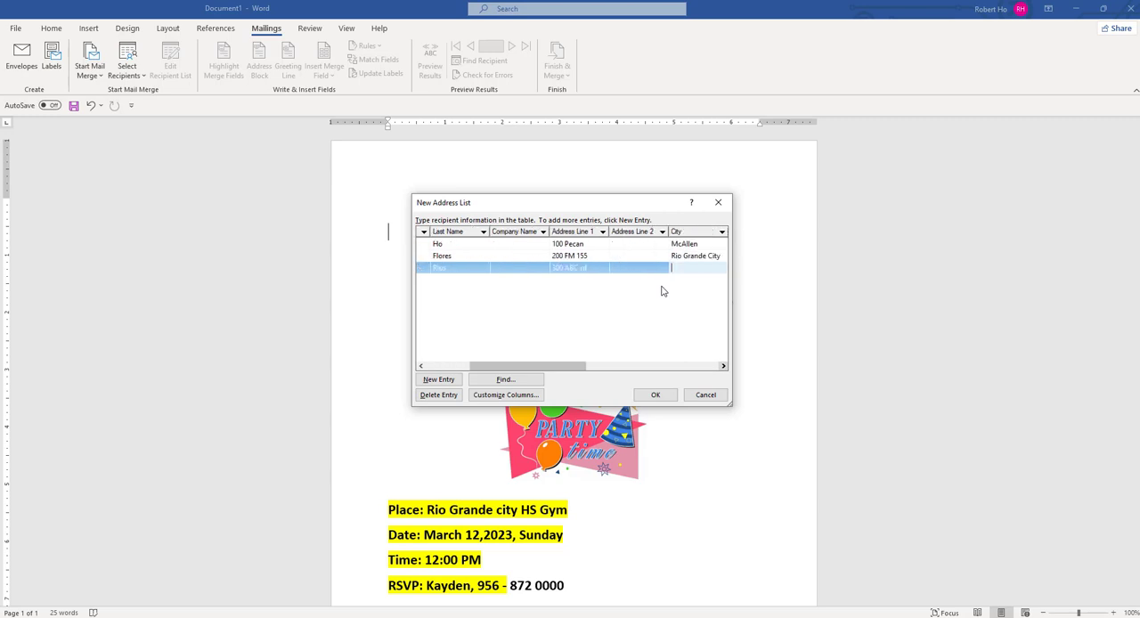
pyautogui.write('Edinburg')
pyautogui.press('Tab')
pyautogui.write('TX')
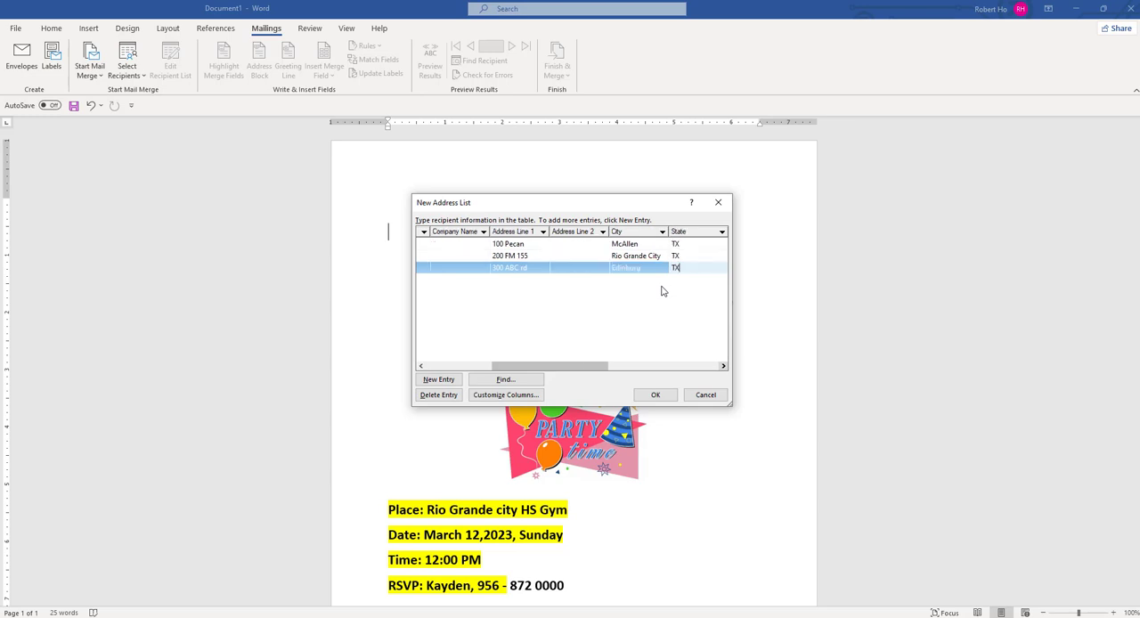
pyautogui.press('Tab')
pyautogui.write('785')
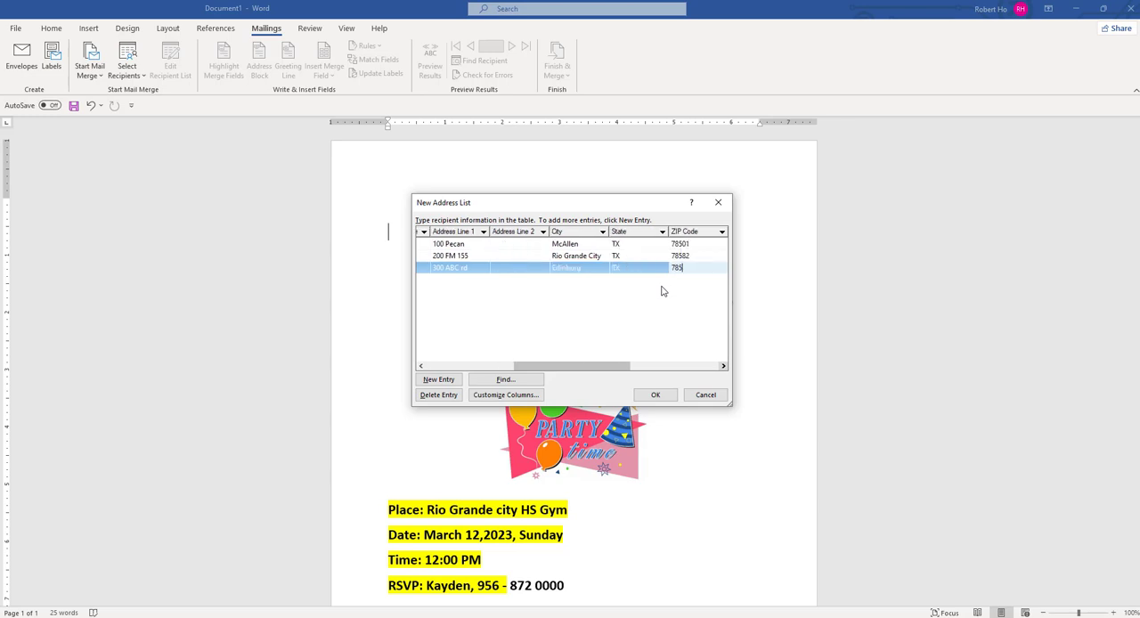
pyautogui.write('55')
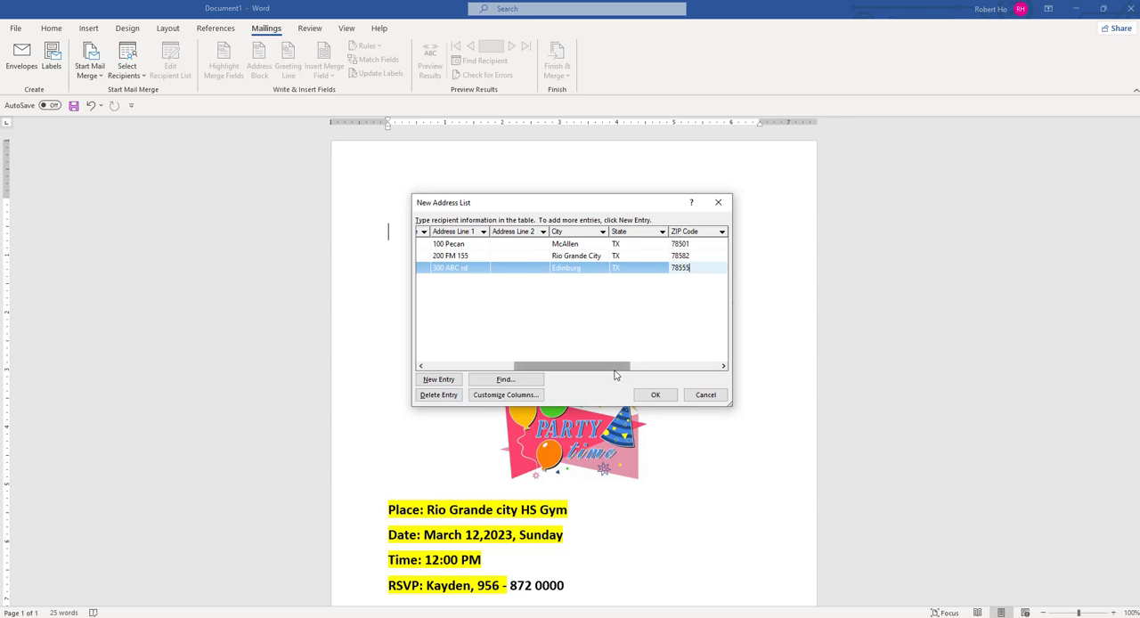
# - Finish the address list and save it to the Desktop as "Lab 1 - Mailing List Datab"
pyautogui.moveTo(615, 367); pyautogui.dragTo(453, 378)
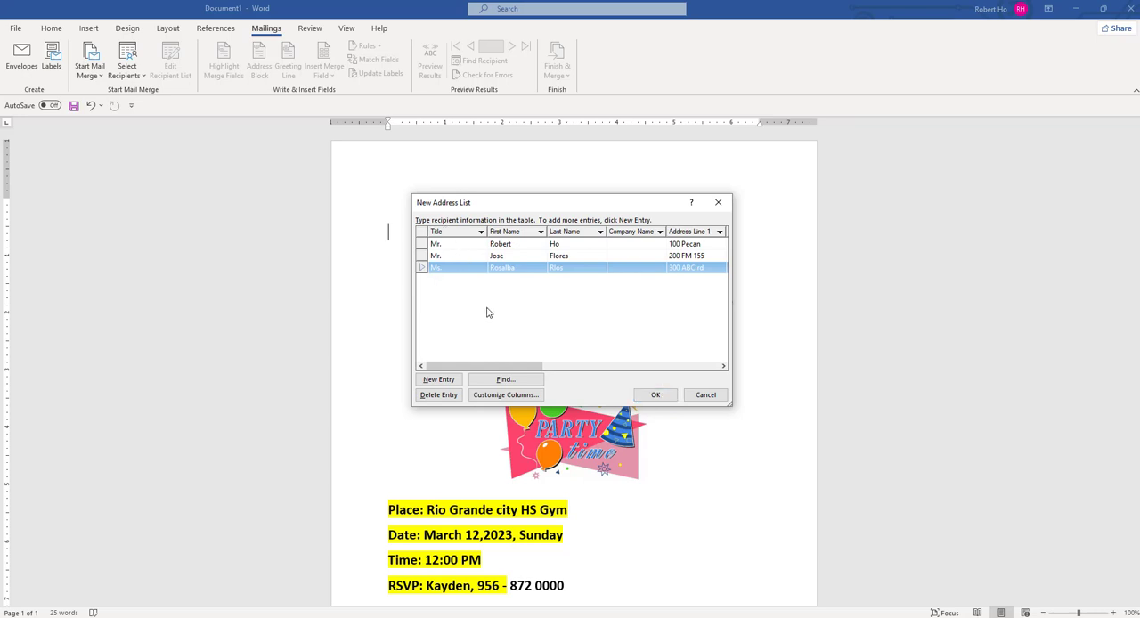
pyautogui.click(657, 395)
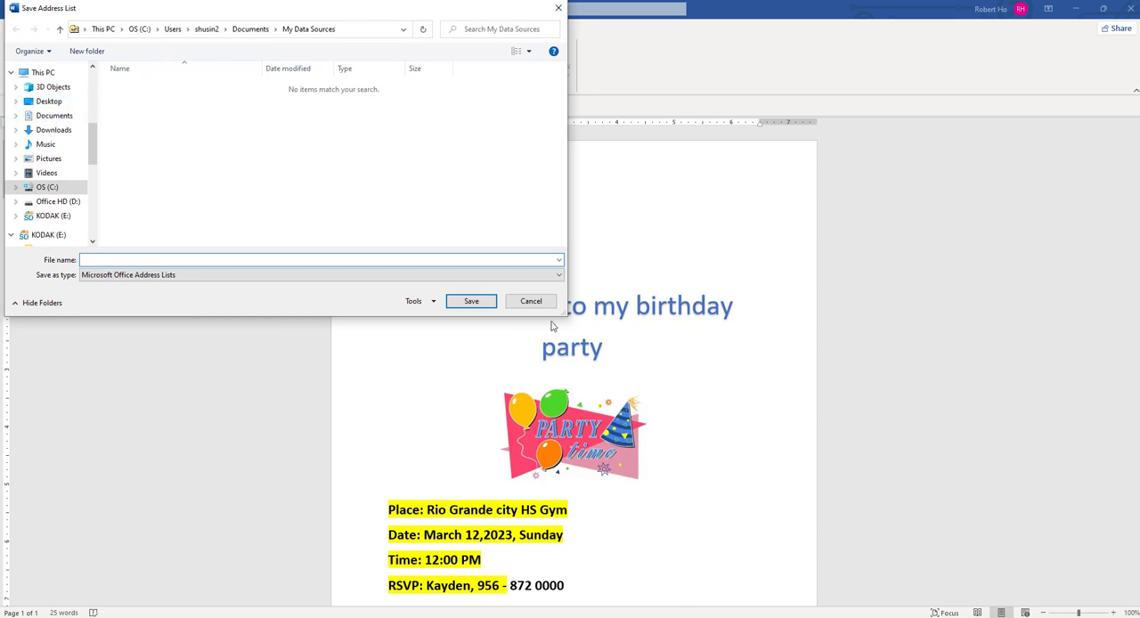
pyautogui.click(49, 102)
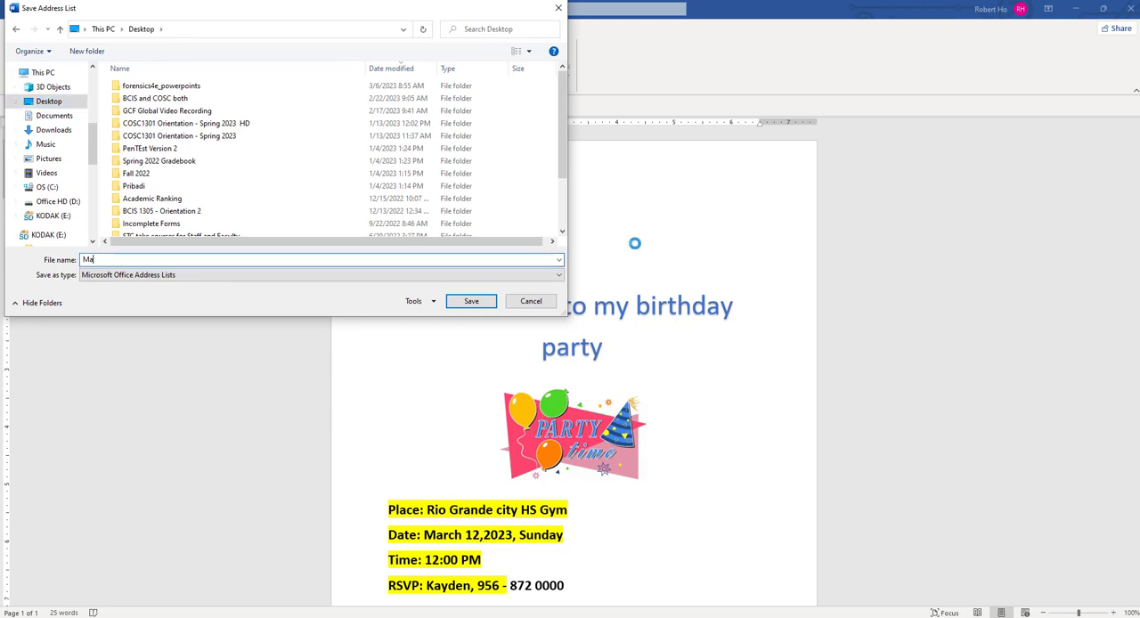
pyautogui.write('Lab 1 - Mailing List')
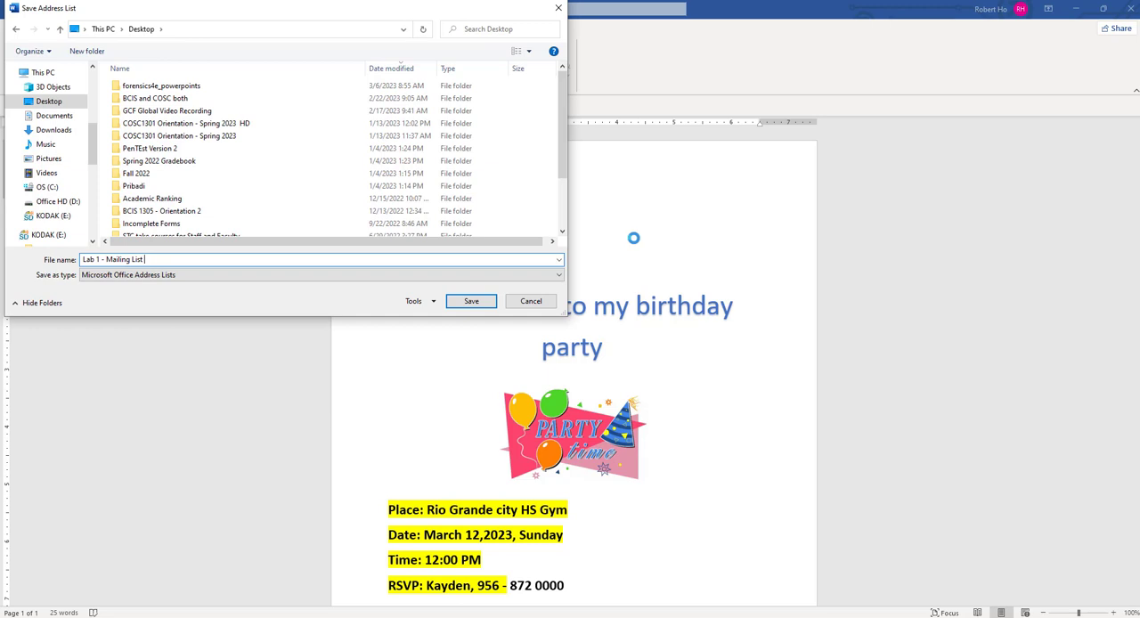
pyautogui.write(' Database')
pyautogui.click(471, 301)
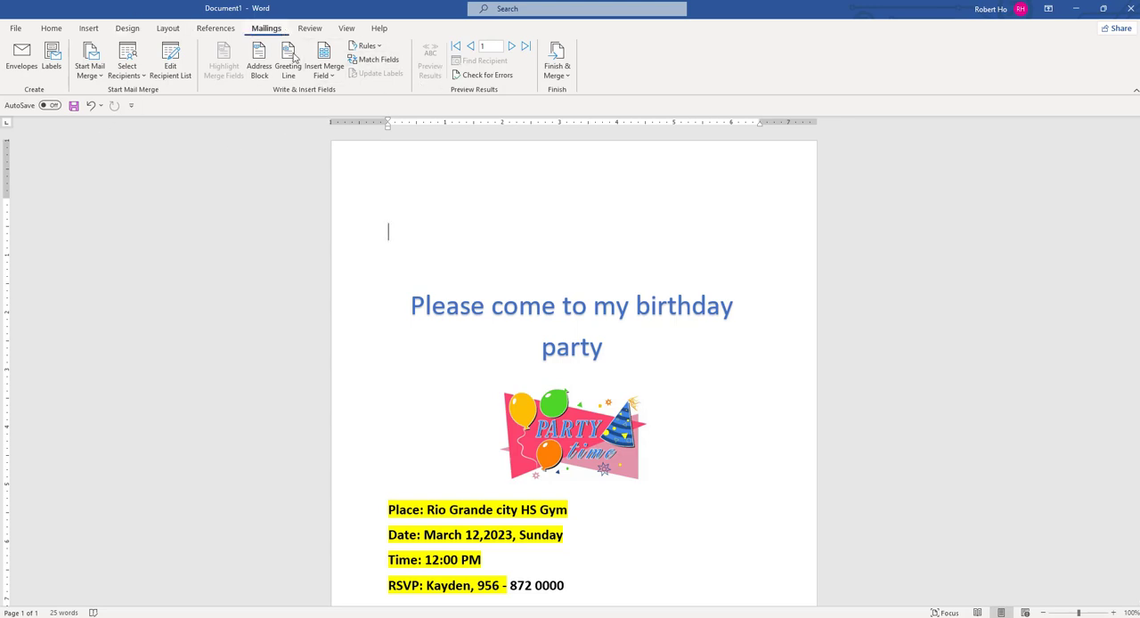
# - Insert the Title, First_Name and Last_Name merge fields on the line above the invitation title
pyautogui.click(331, 77)
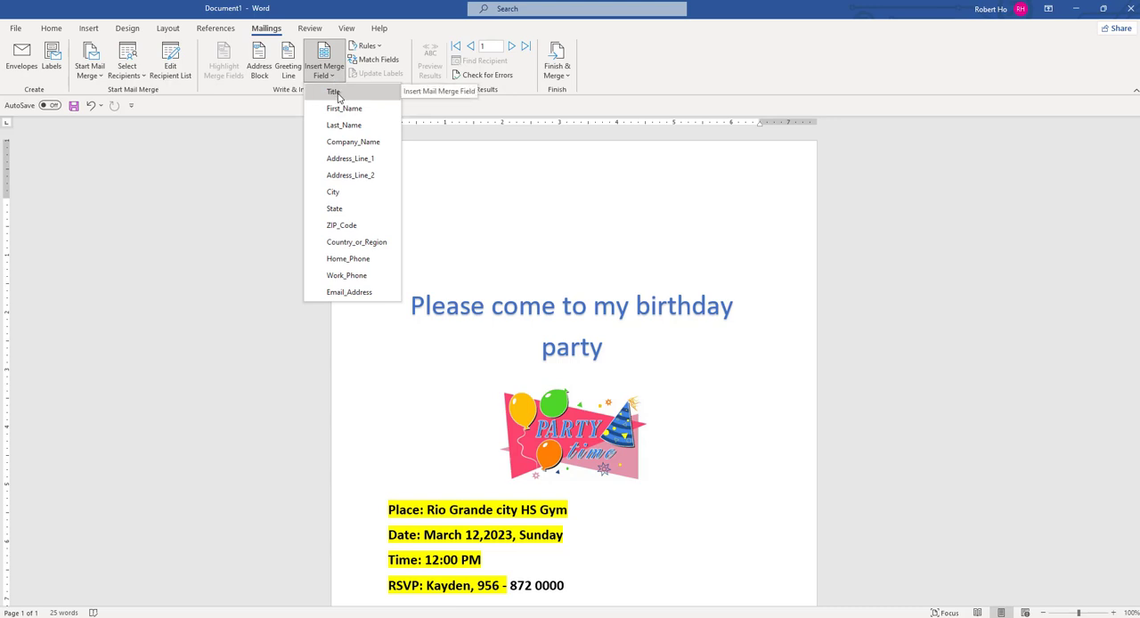
pyautogui.click(334, 92)
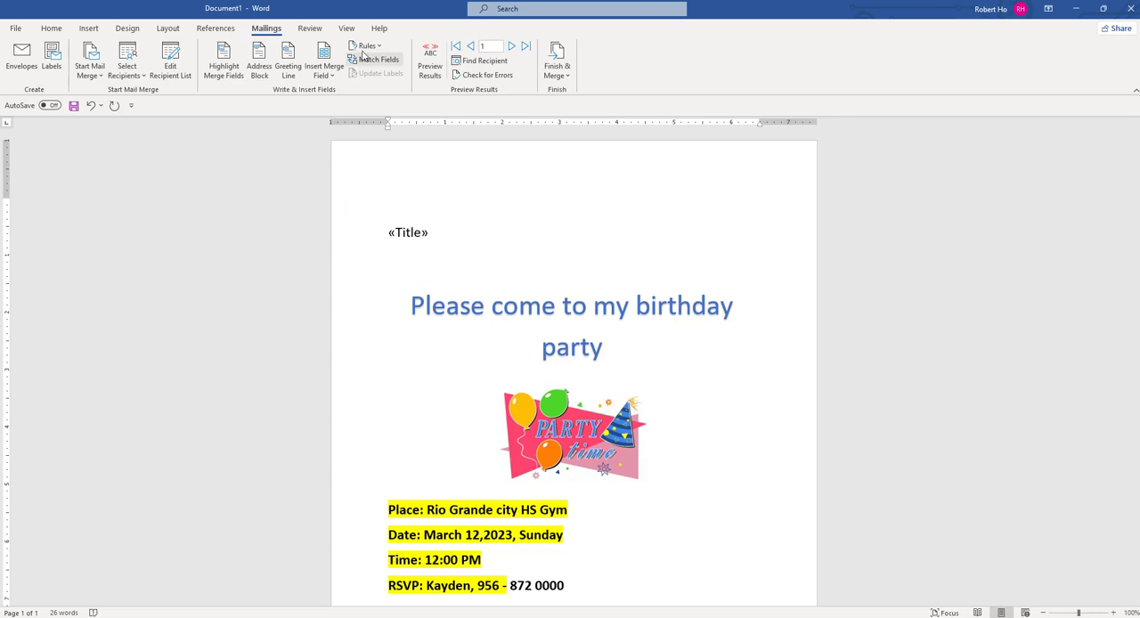
pyautogui.click(340, 77)
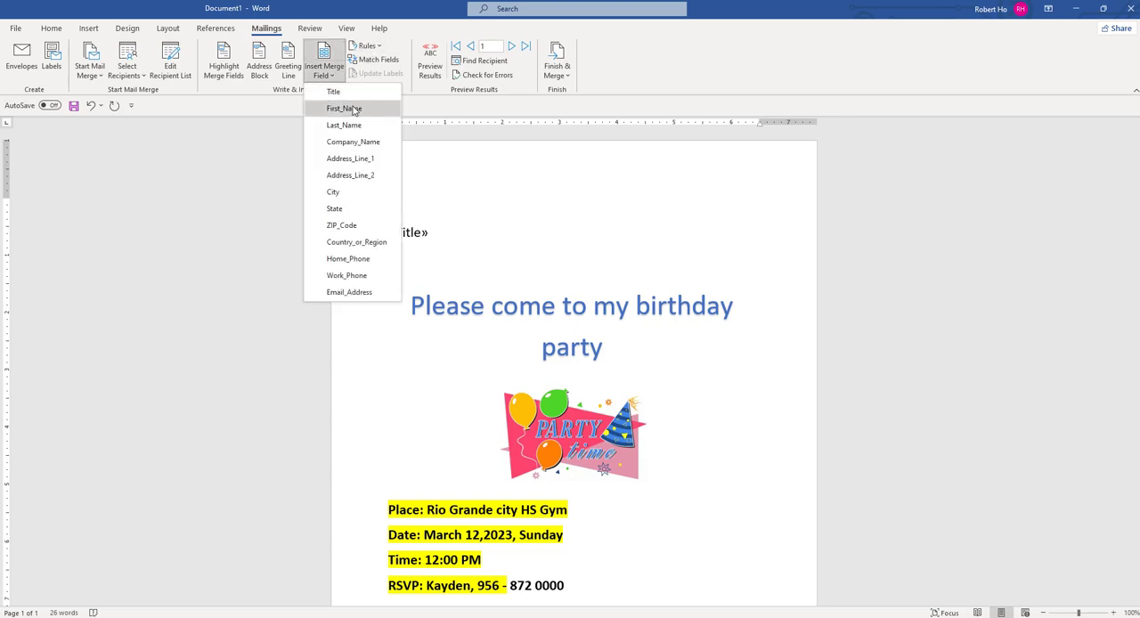
pyautogui.click(353, 107)
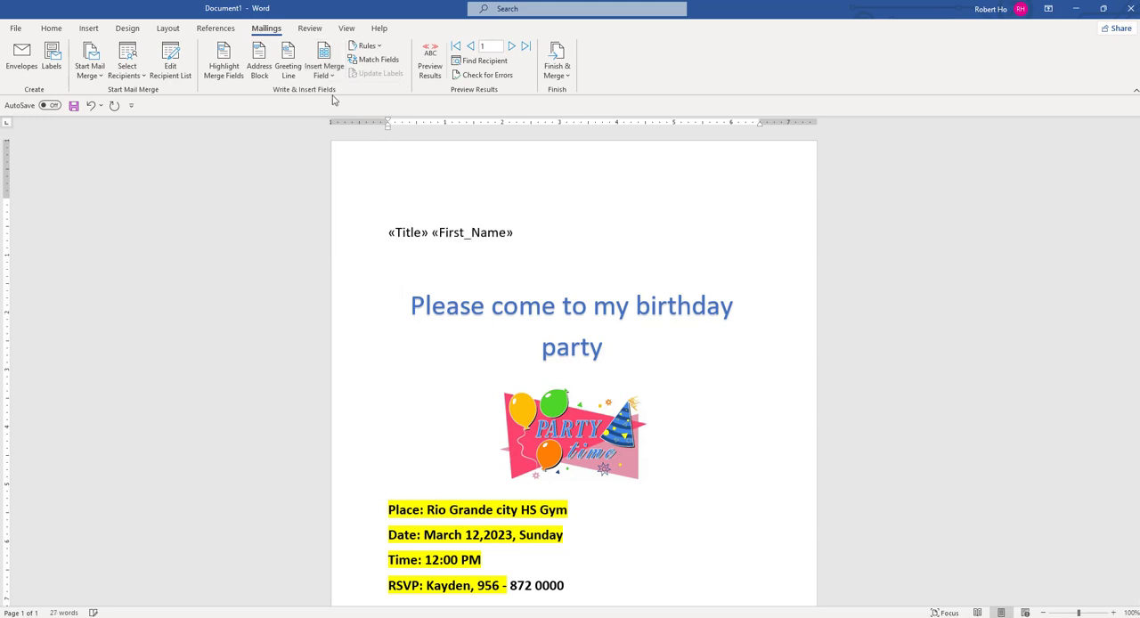
pyautogui.click(334, 78)
pyautogui.click(344, 125)
# - Insert the Address_Line_1 merge field on a new line below the recipient name fields
pyautogui.press('Return')
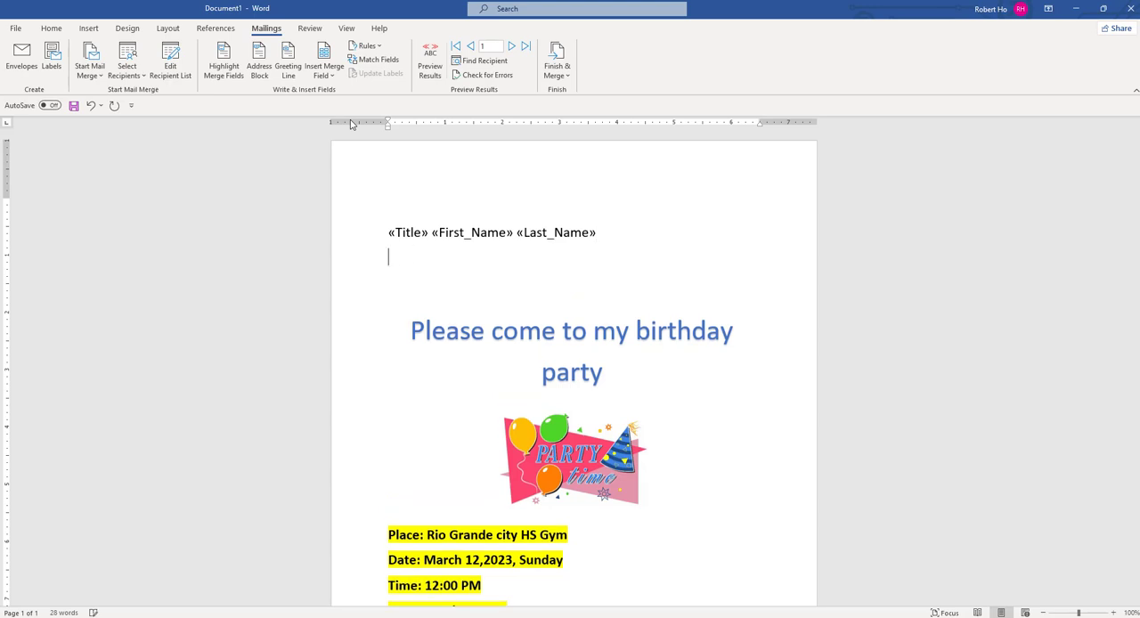
pyautogui.click(325, 72)
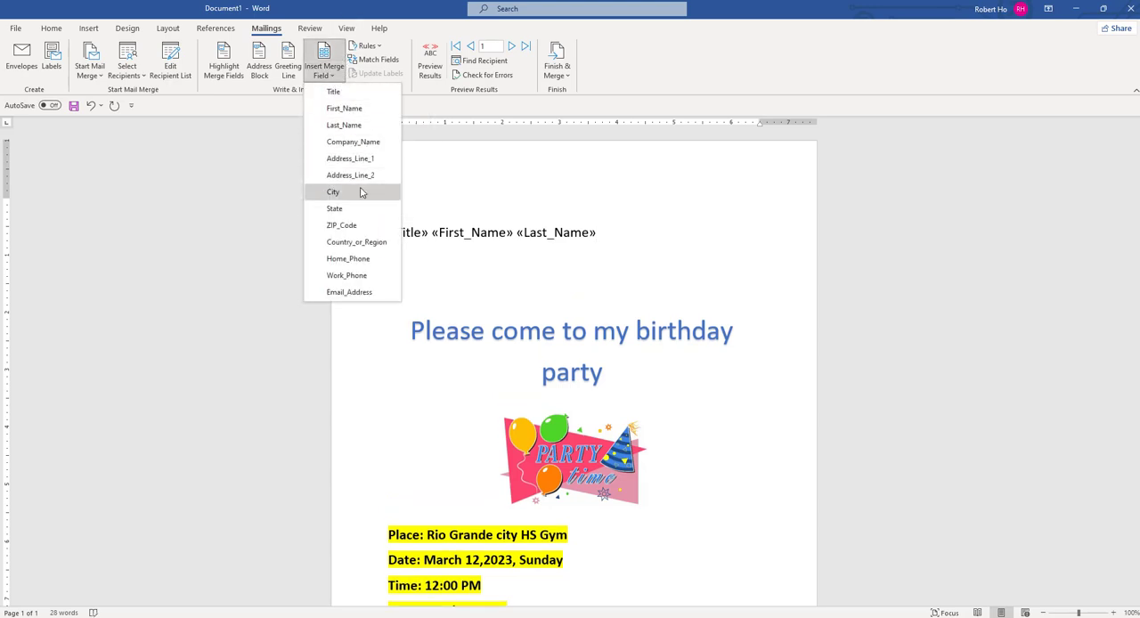
pyautogui.click(366, 160)
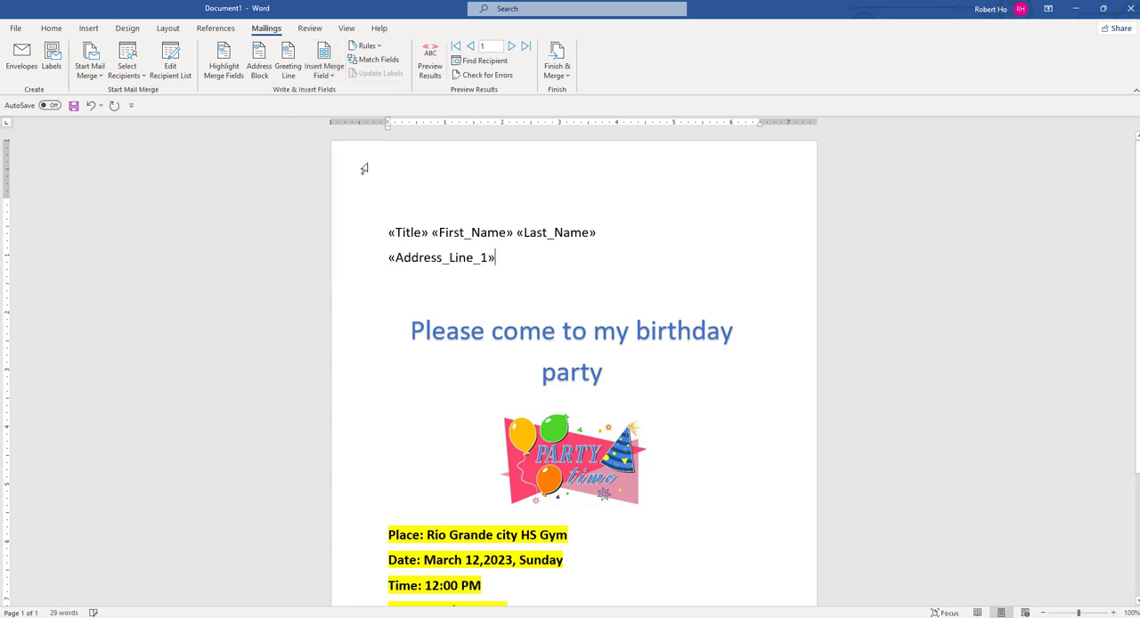
# - Add a line below the street address with the City merge field, a comma, and the State and ZIP_Code merge fields
pyautogui.press('Return')
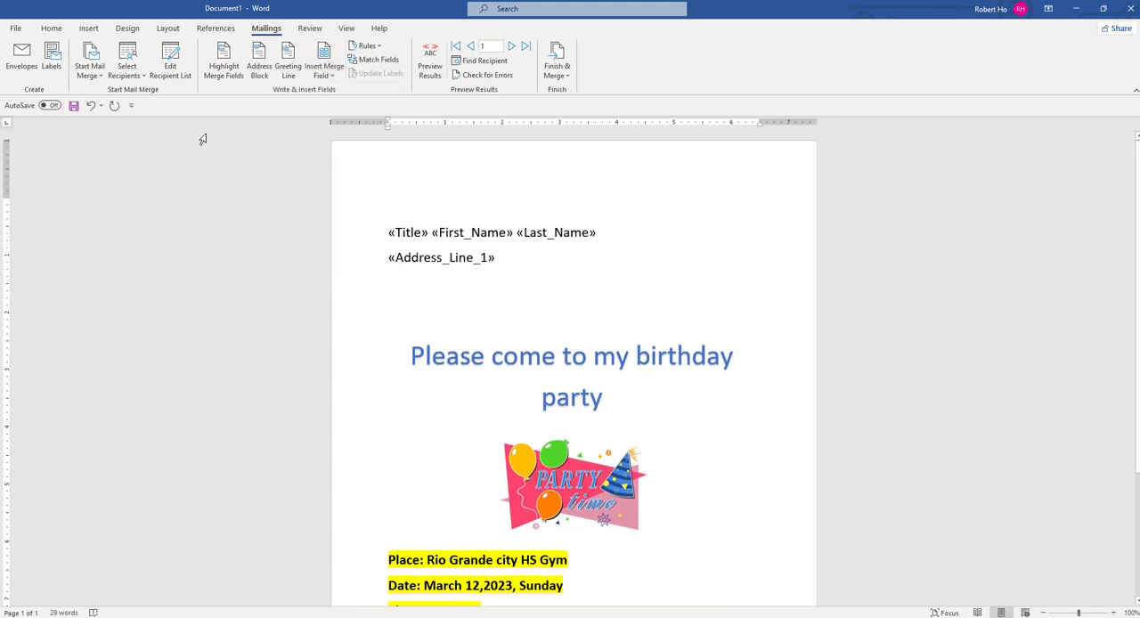
pyautogui.click(332, 79)
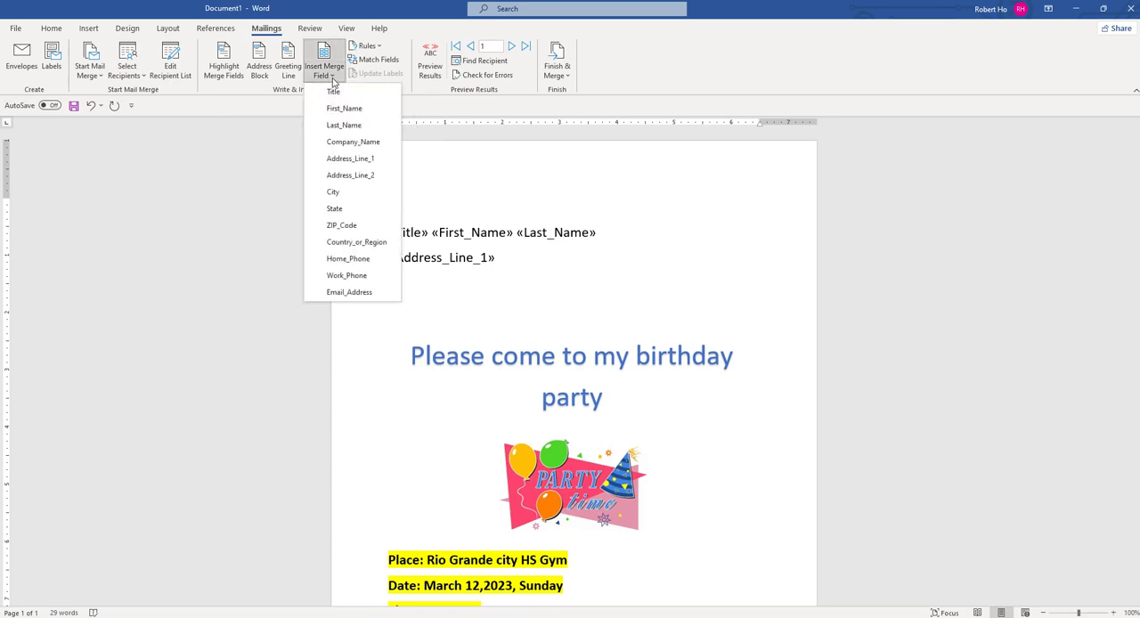
pyautogui.click(333, 191)
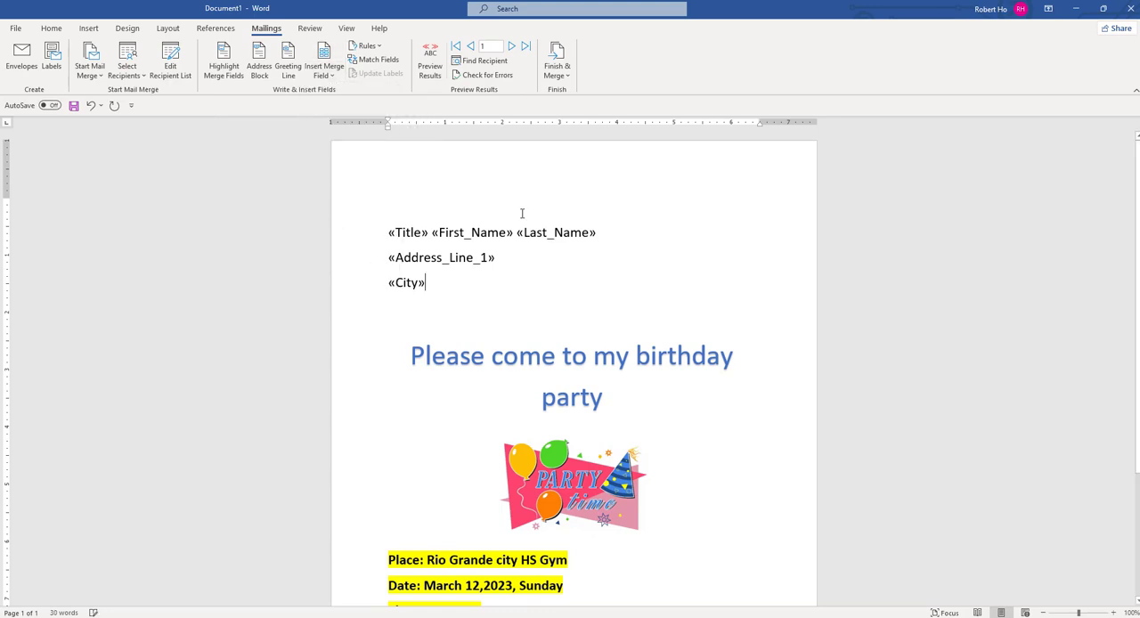
pyautogui.write(',')
pyautogui.click(326, 75)
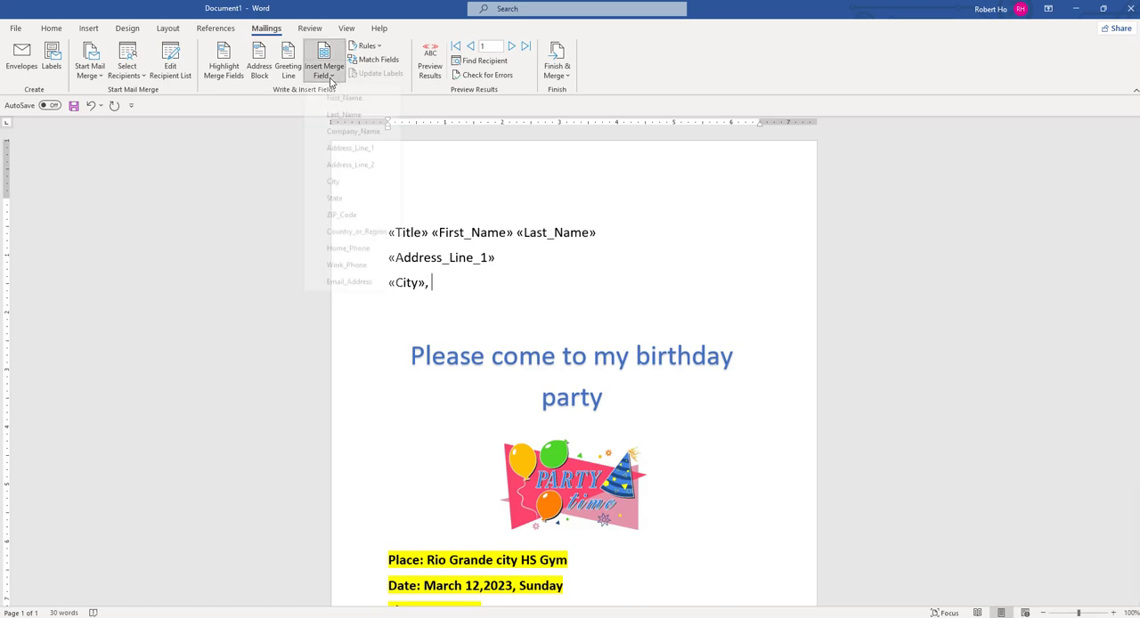
pyautogui.click(364, 216)
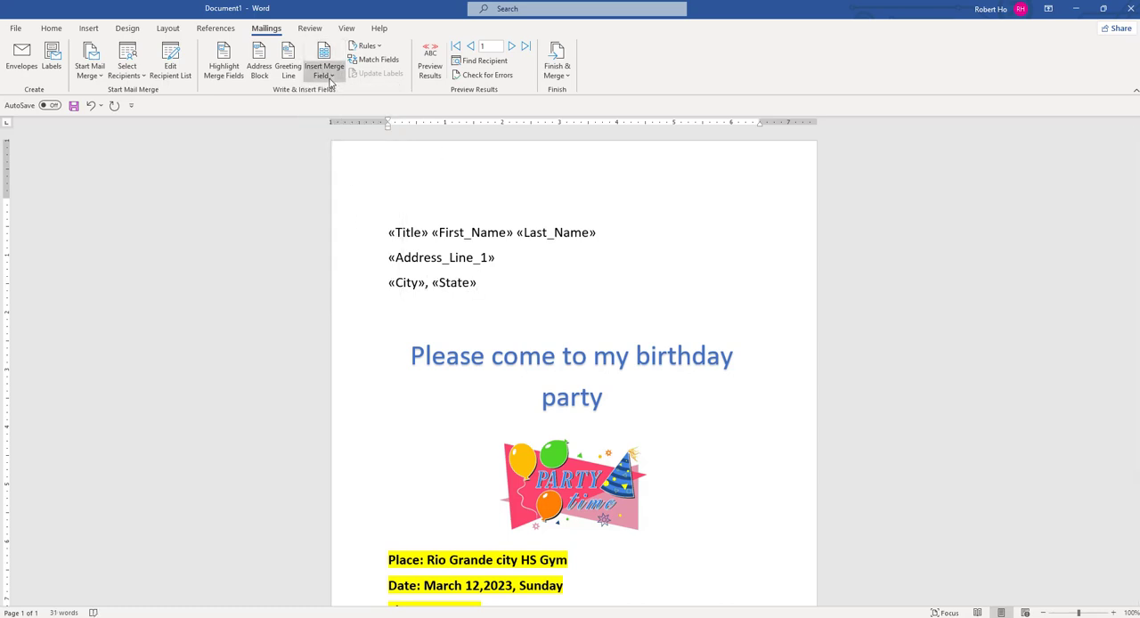
pyautogui.click(332, 76)
pyautogui.click(331, 227)
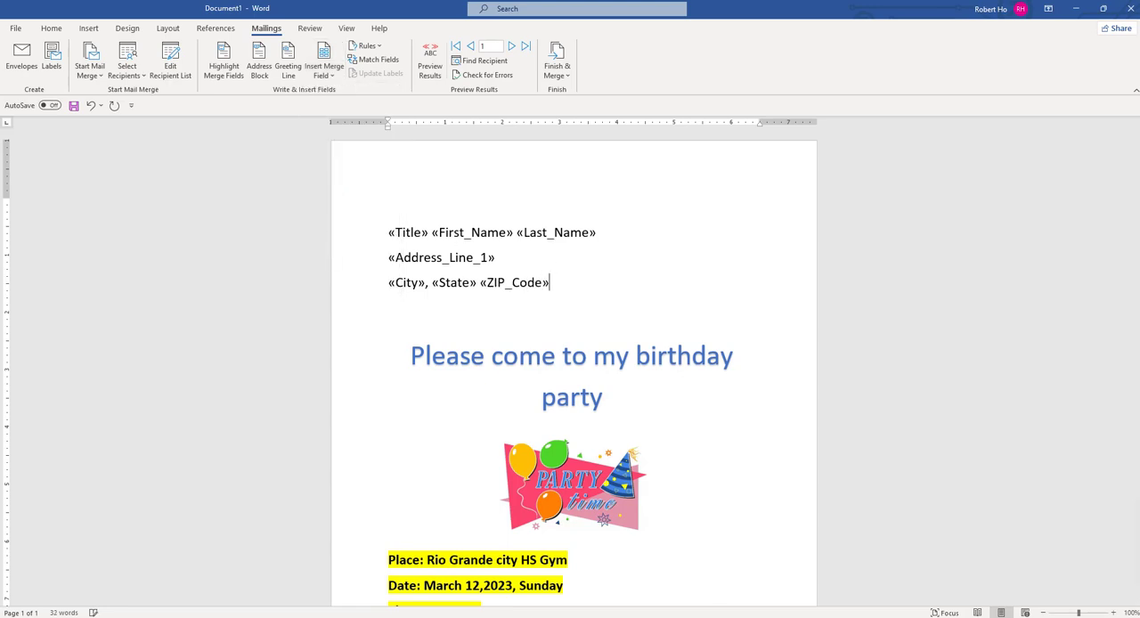
# - Review the invitation's layout and check the entries in the mail merge recipient list
pyautogui.click(590, 332)
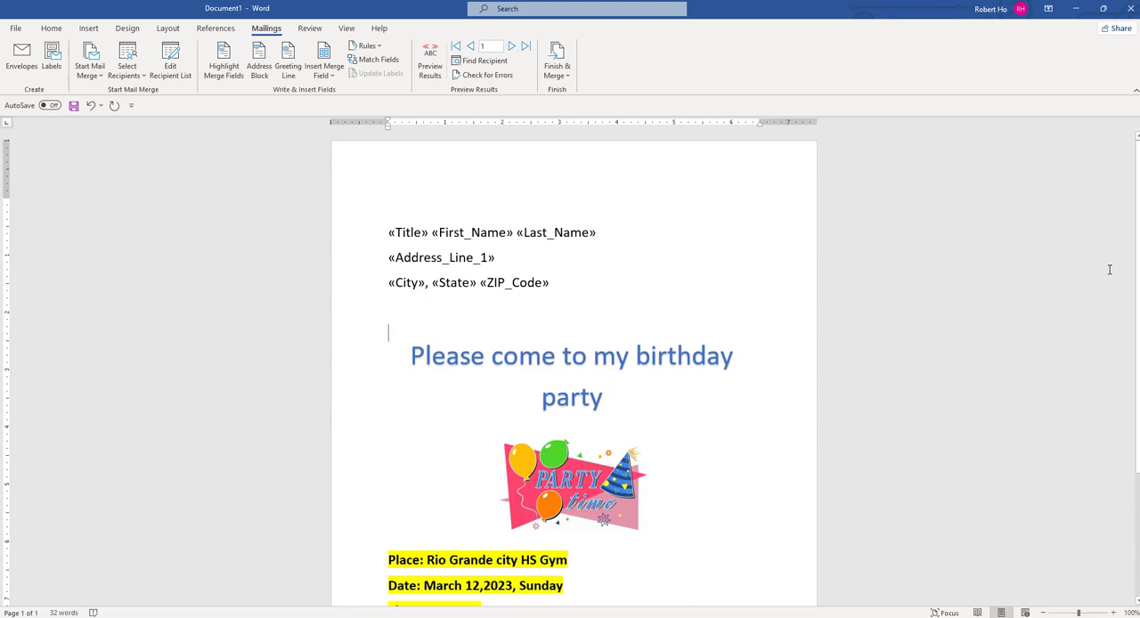
pyautogui.scroll(-3, 1109, 267)
pyautogui.moveTo(1135, 394)
pyautogui.mouseDown()
pyautogui.moveTo(1134, 259)
pyautogui.moveTo(1124, 401)
pyautogui.mouseUp()
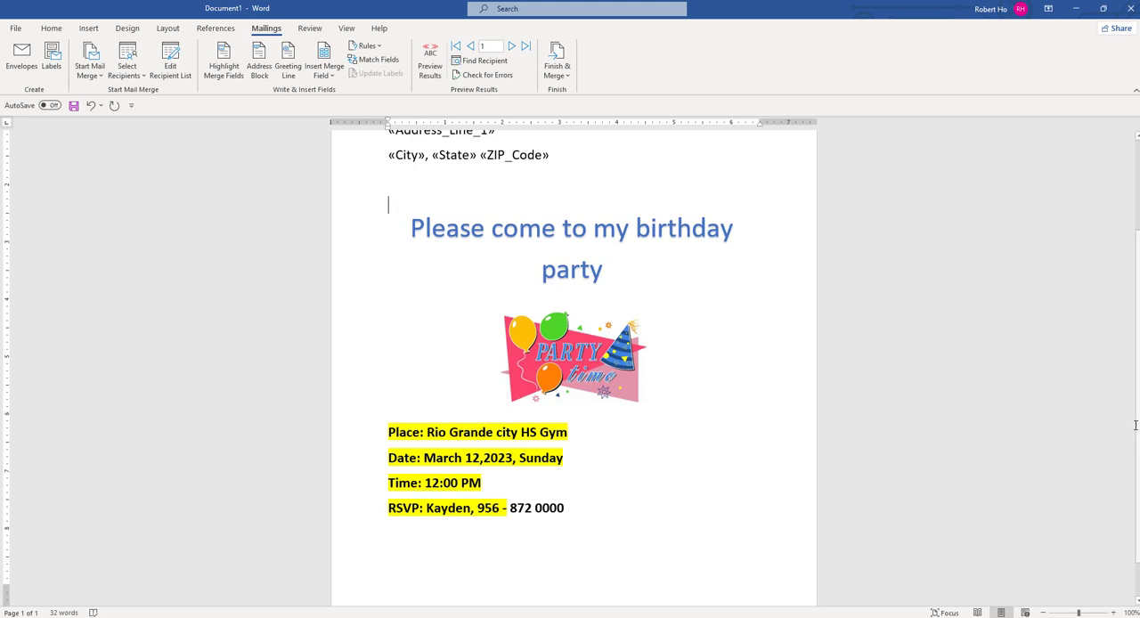
pyautogui.scroll(3, 1135, 419)
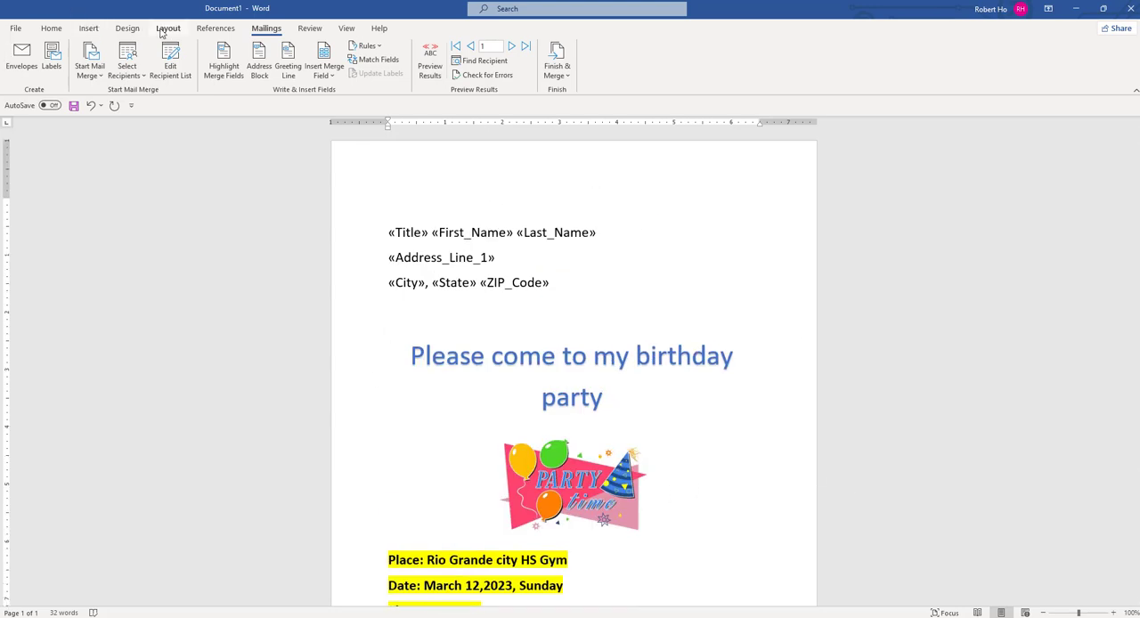
pyautogui.click(181, 74)
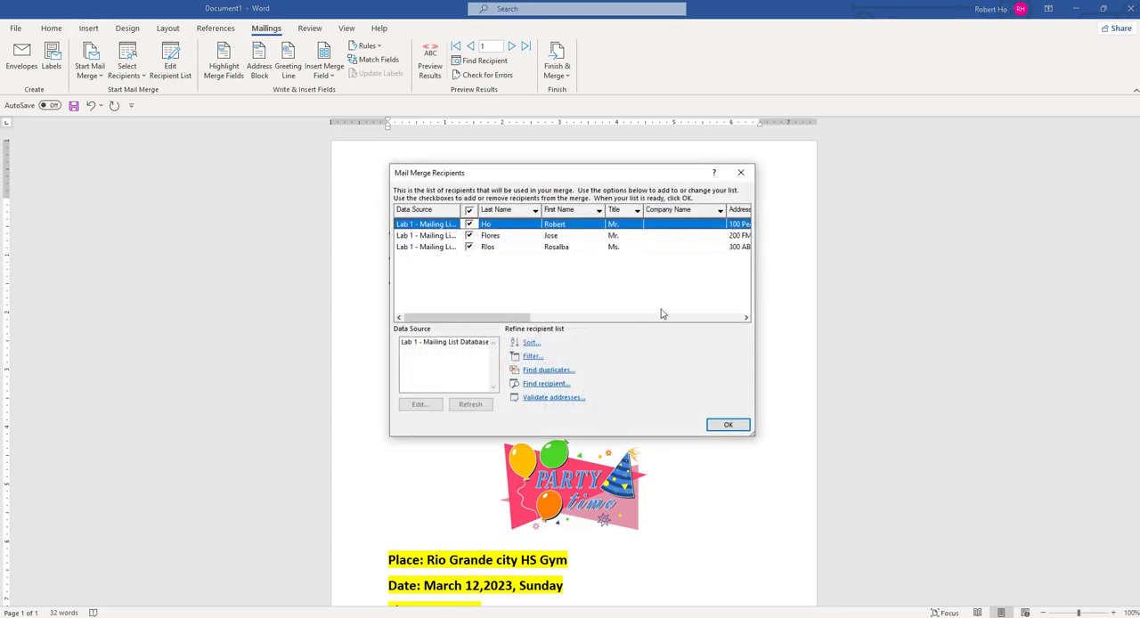
pyautogui.click(740, 172)
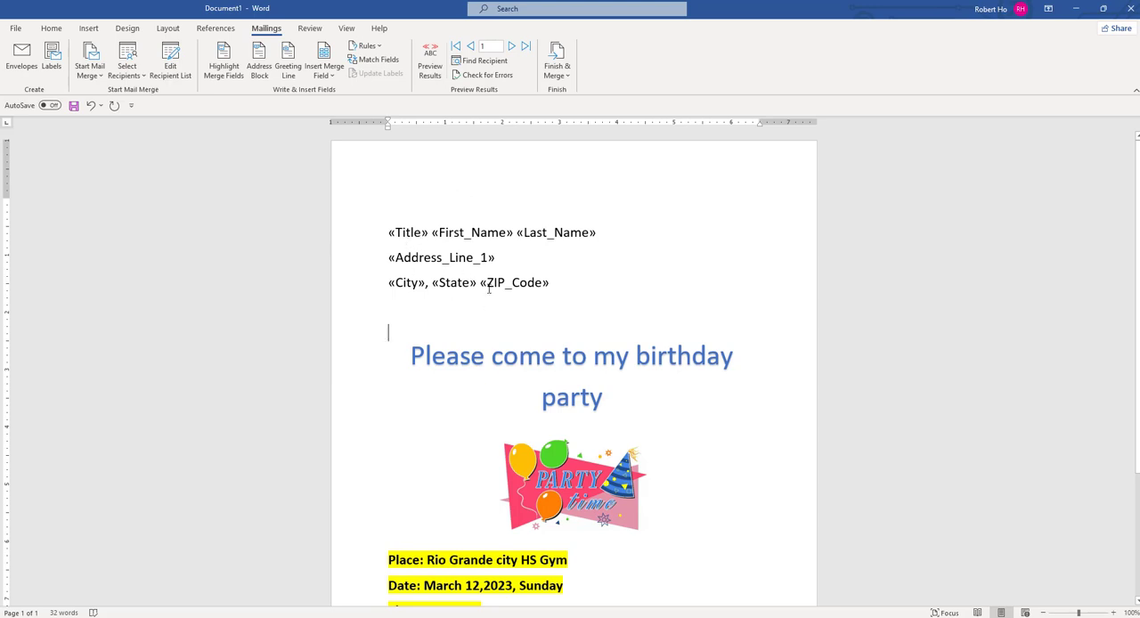
# - Preview the merged invitation for each of the three recipients, and return to showing the merge fields
pyautogui.click(431, 59)
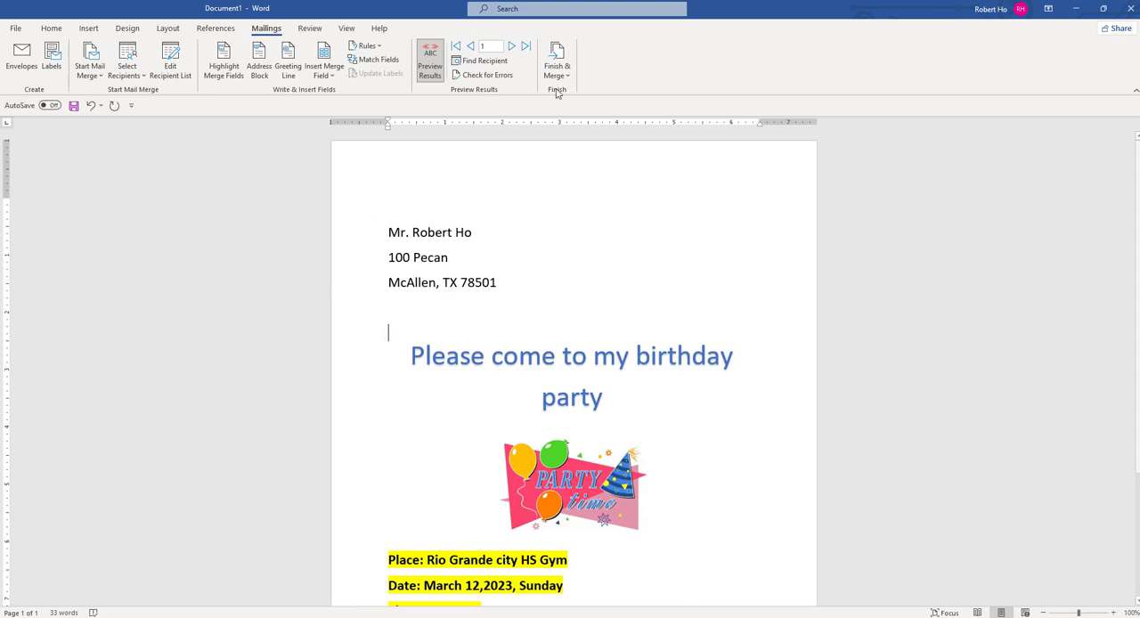
pyautogui.click(512, 46)
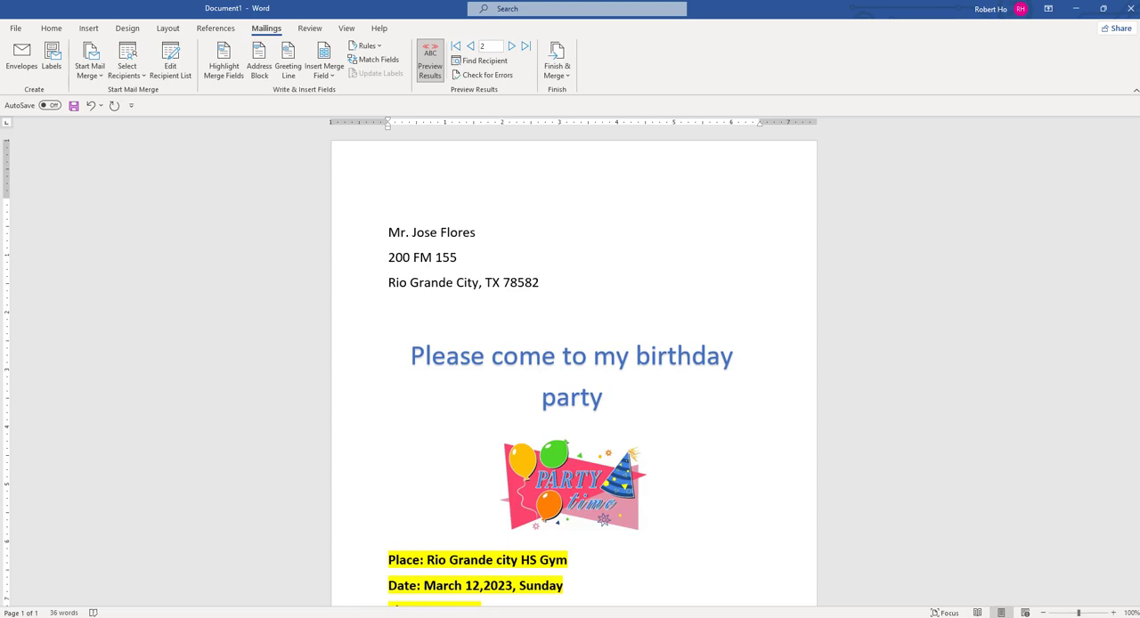
pyautogui.click(512, 47)
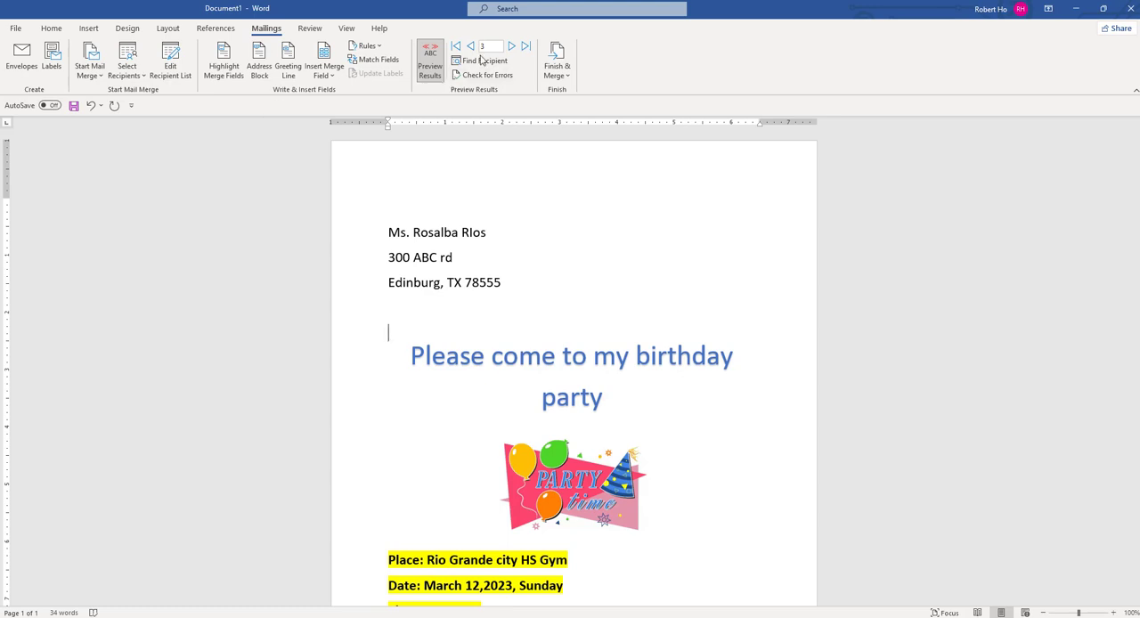
pyautogui.click(437, 72)
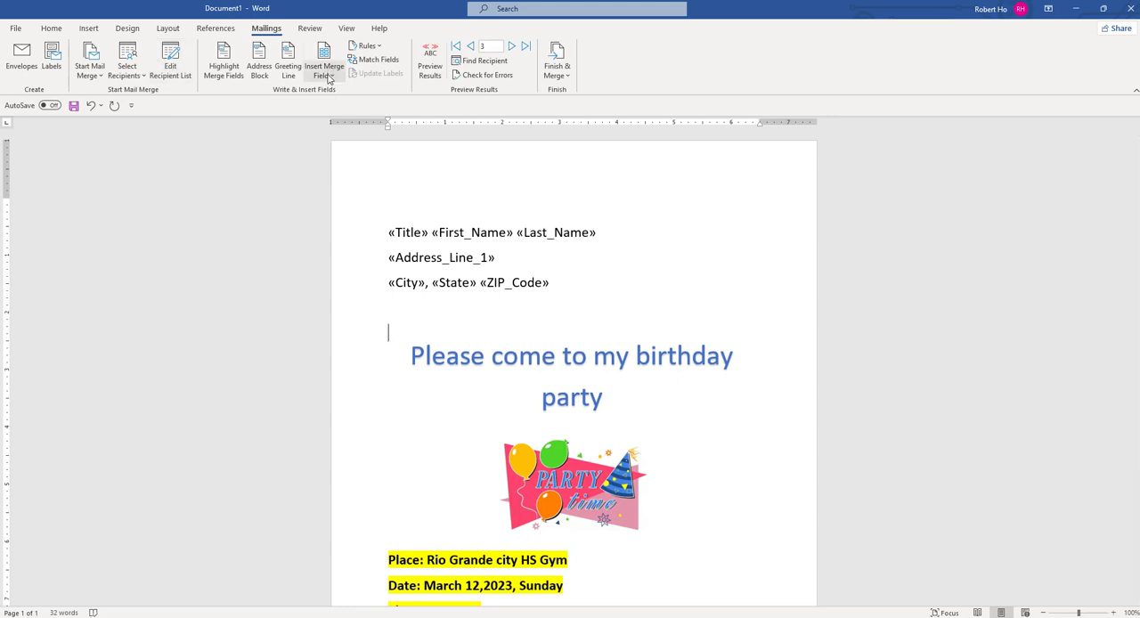
pyautogui.click(428, 75)
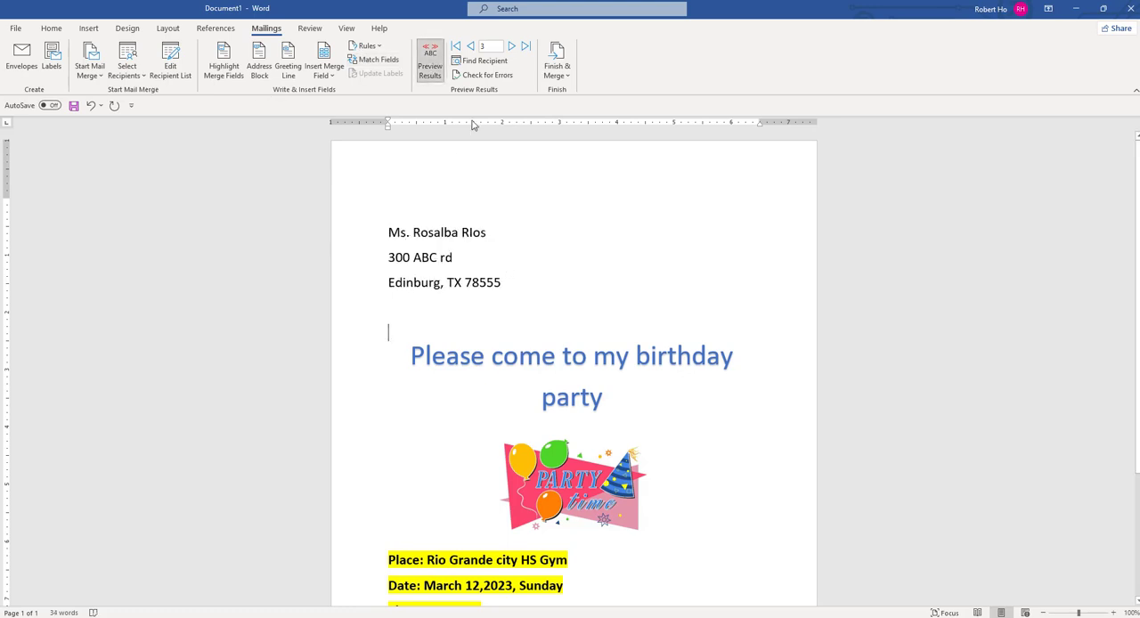
pyautogui.click(430, 72)
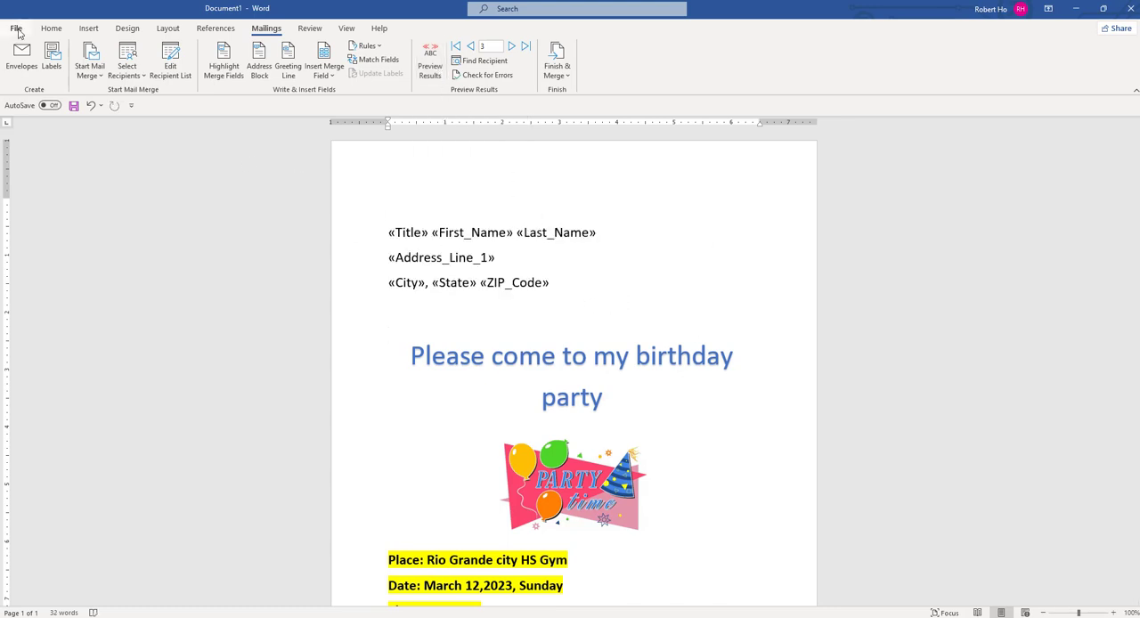
# - Check the print preview of the invitation with its merge fields, and return to the document
pyautogui.click(16, 30)
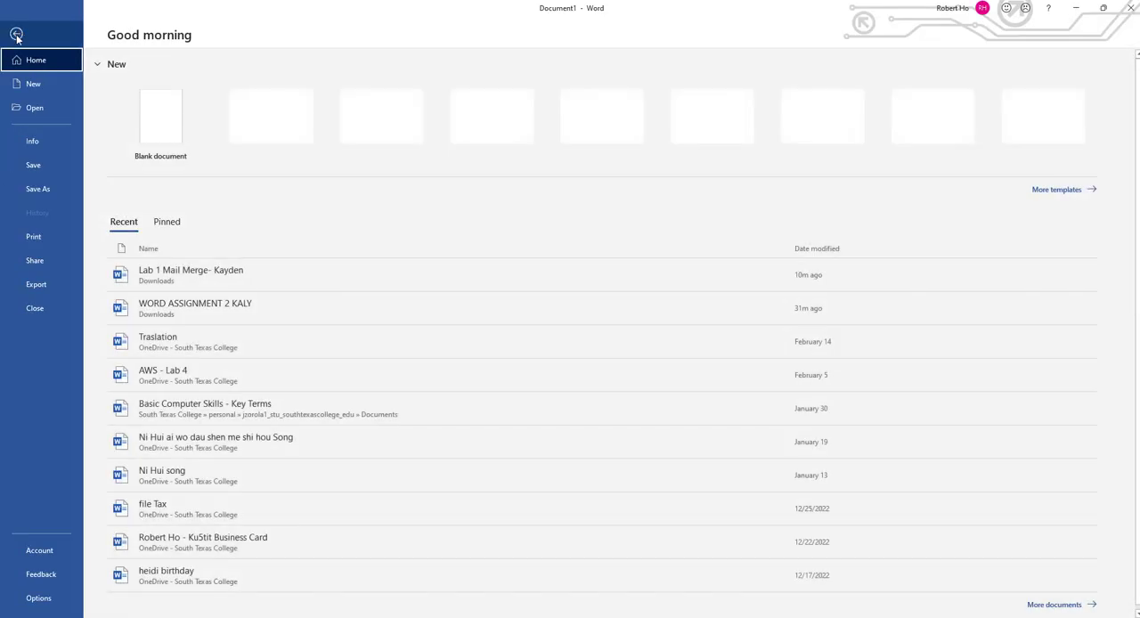
pyautogui.click(57, 245)
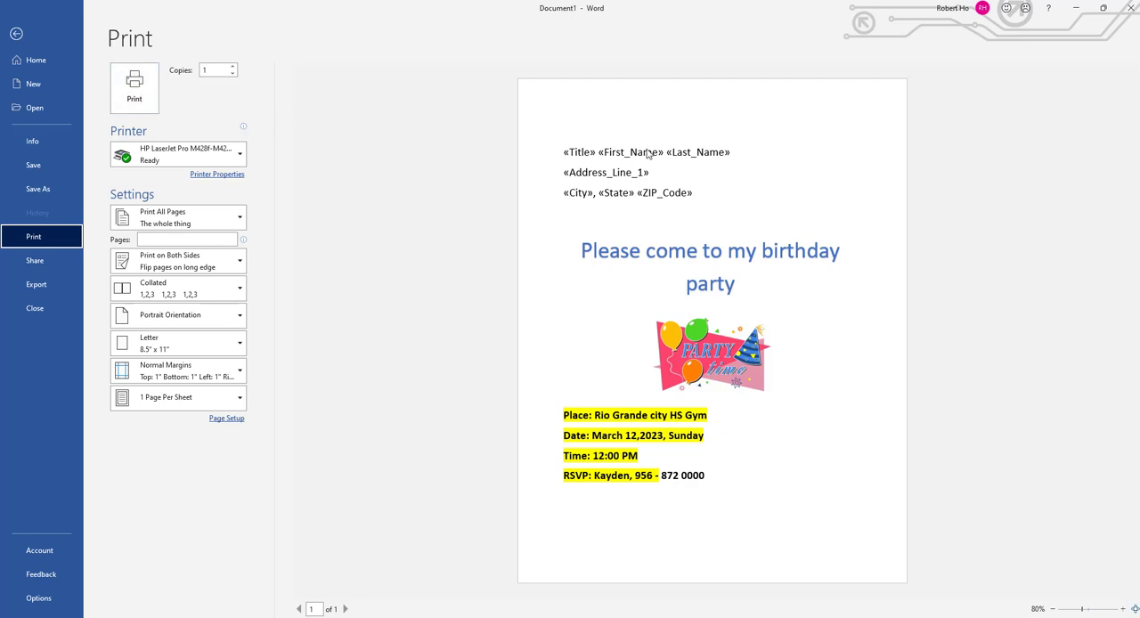
pyautogui.click(16, 33)
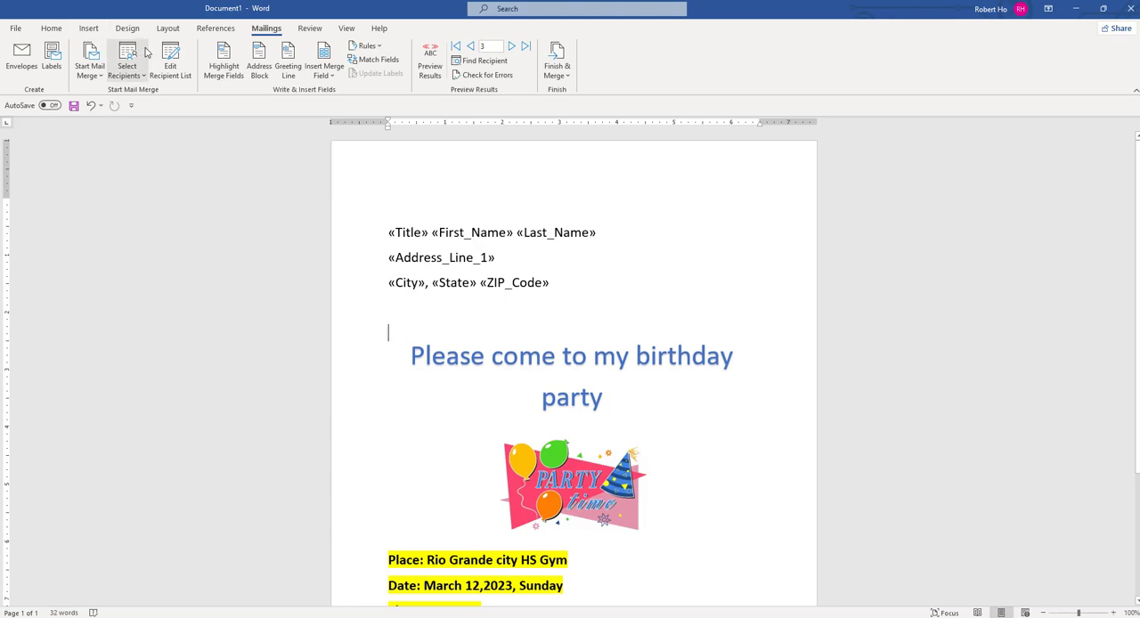
# - Save the invitation to the Desktop as a Word document named "Lab 1 - Mail Merge Lab" and close it
pyautogui.click(22, 32)
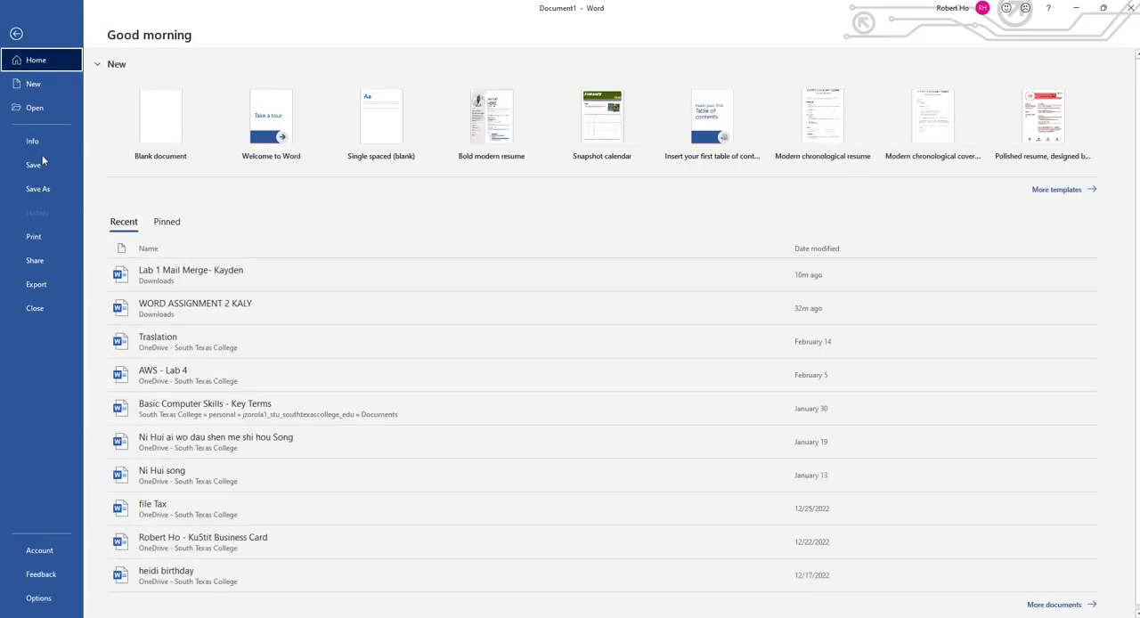
pyautogui.click(43, 190)
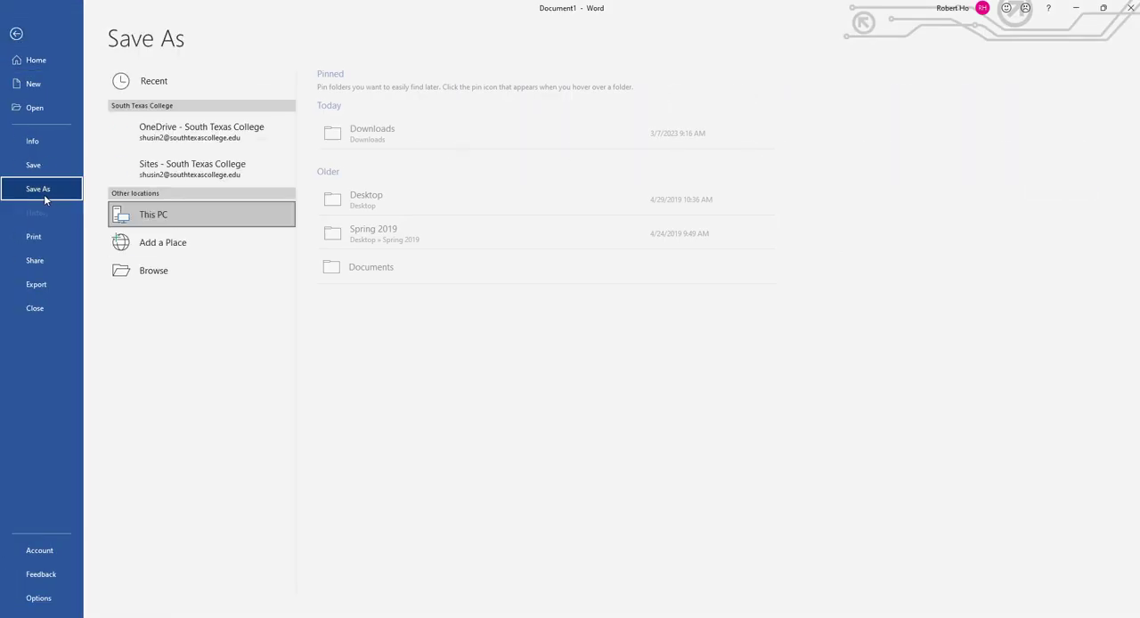
pyautogui.click(380, 211)
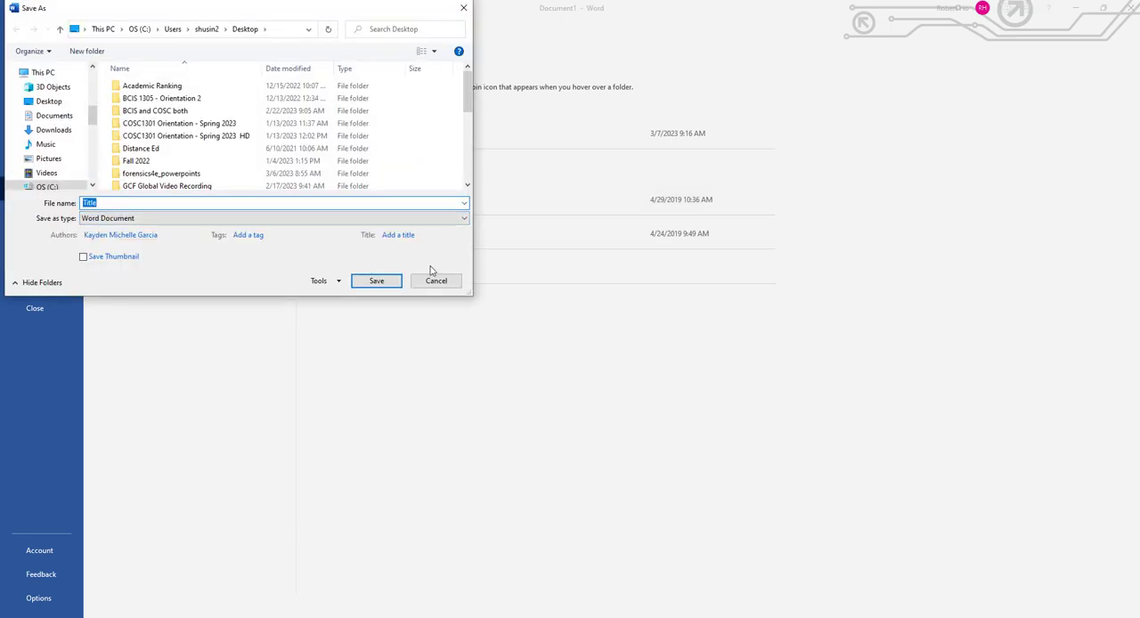
pyautogui.write('Lab ')
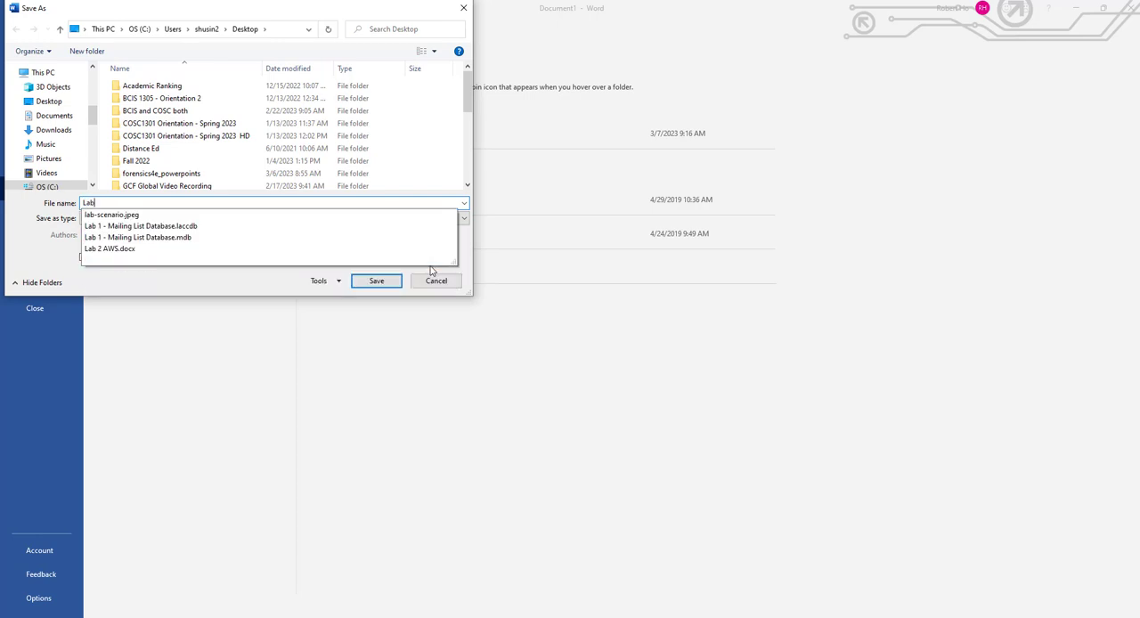
pyautogui.write('1 -')
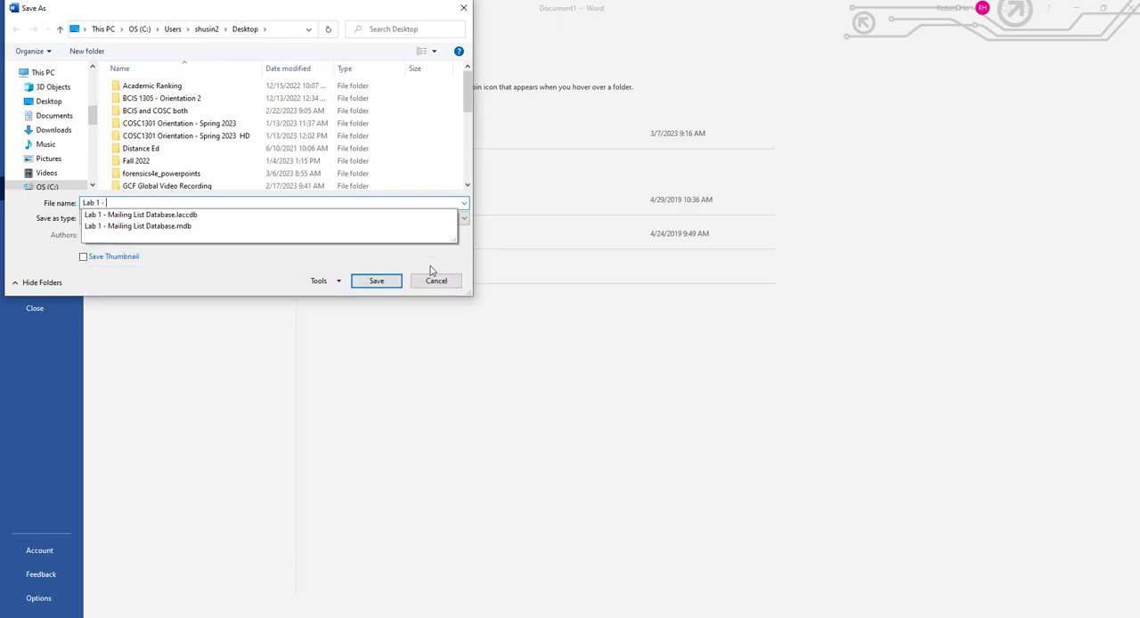
pyautogui.write(' Mail Me')
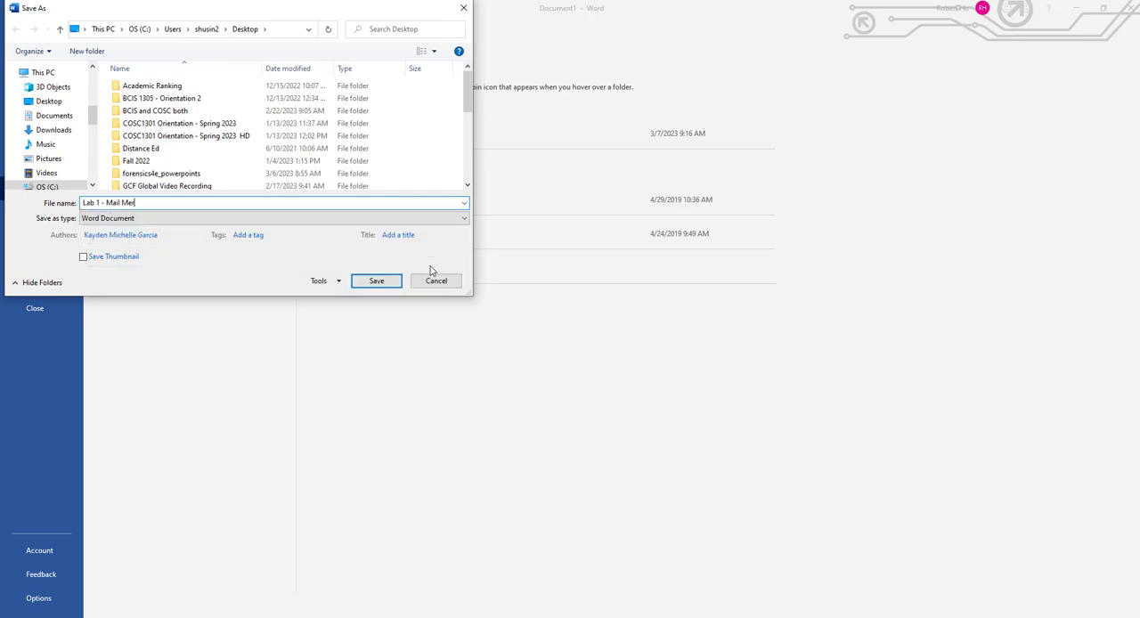
pyautogui.write('rge Lab')
pyautogui.click(377, 282)
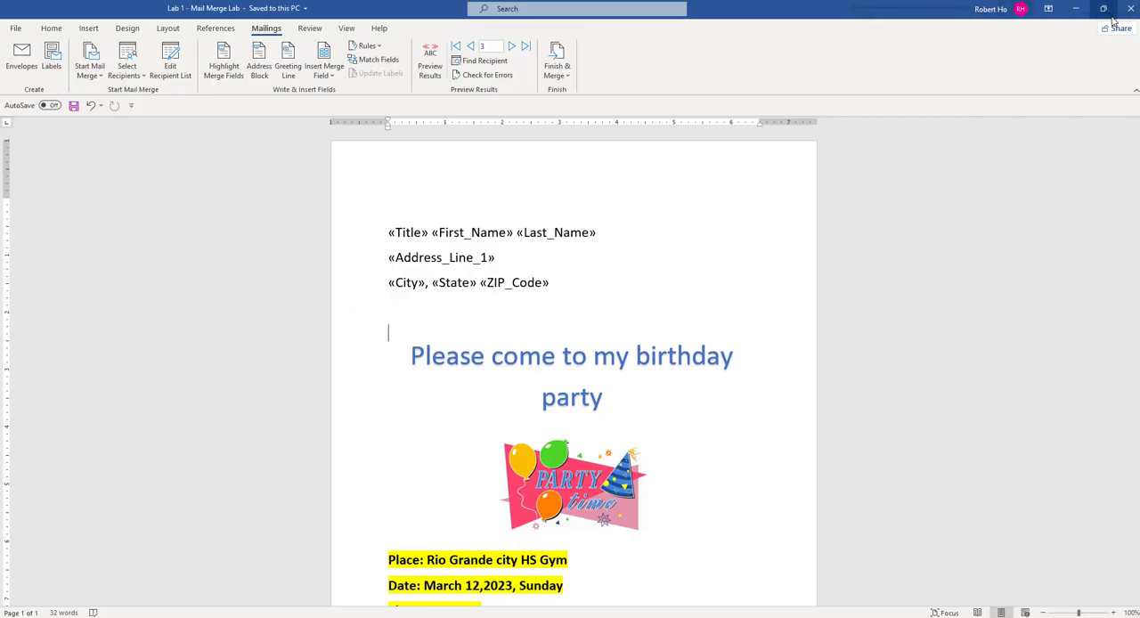
pyautogui.click(1130, 9)
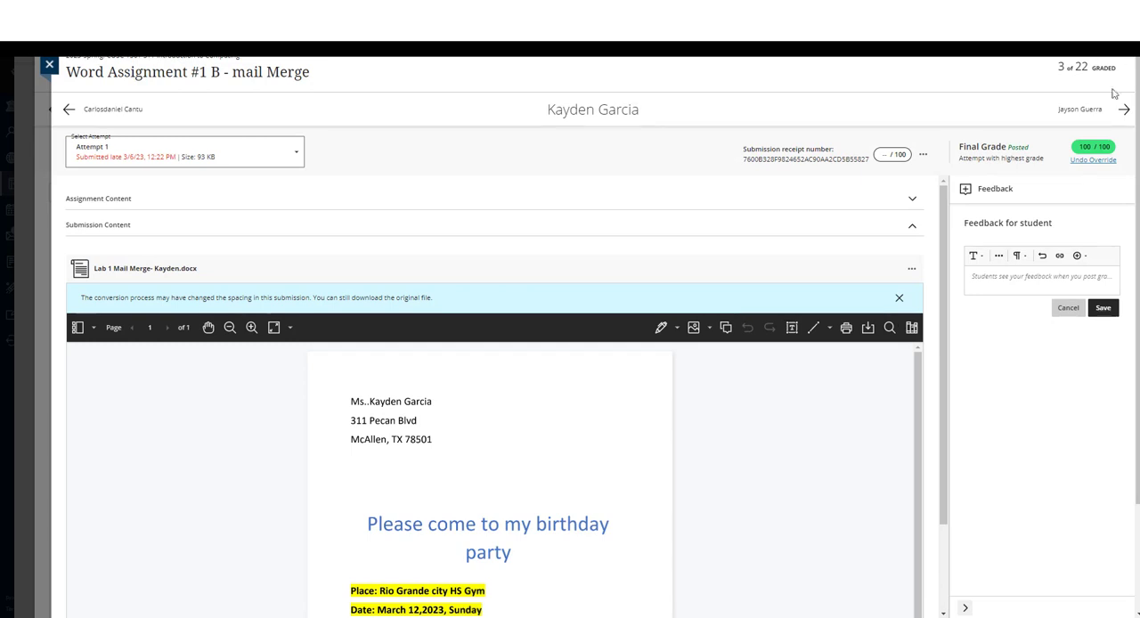
# - In the browser, close the student submission, the assignment's submissions list and the course gradebook to return to the course list
pyautogui.click(49, 64)
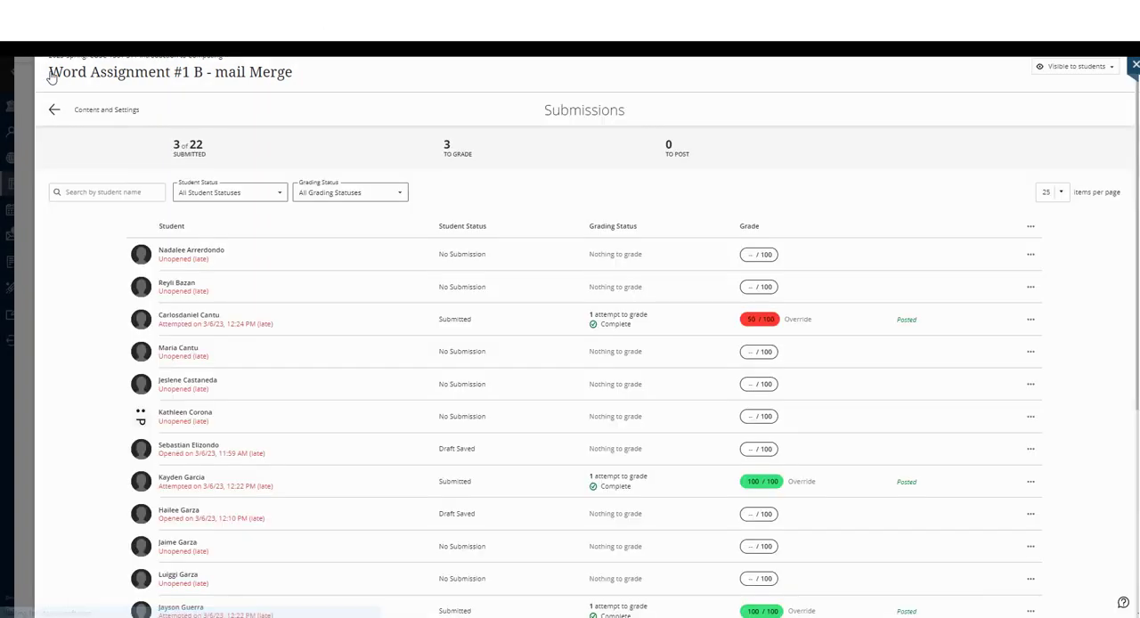
pyautogui.click(31, 64)
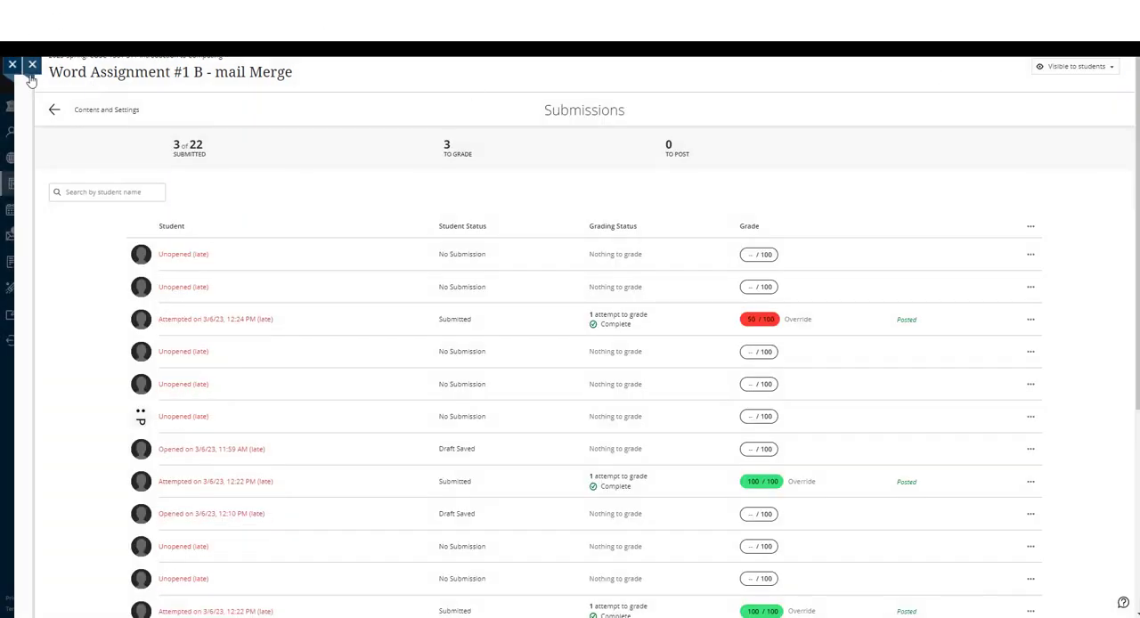
pyautogui.moveTo(1124, 415); pyautogui.dragTo(1128, 156)
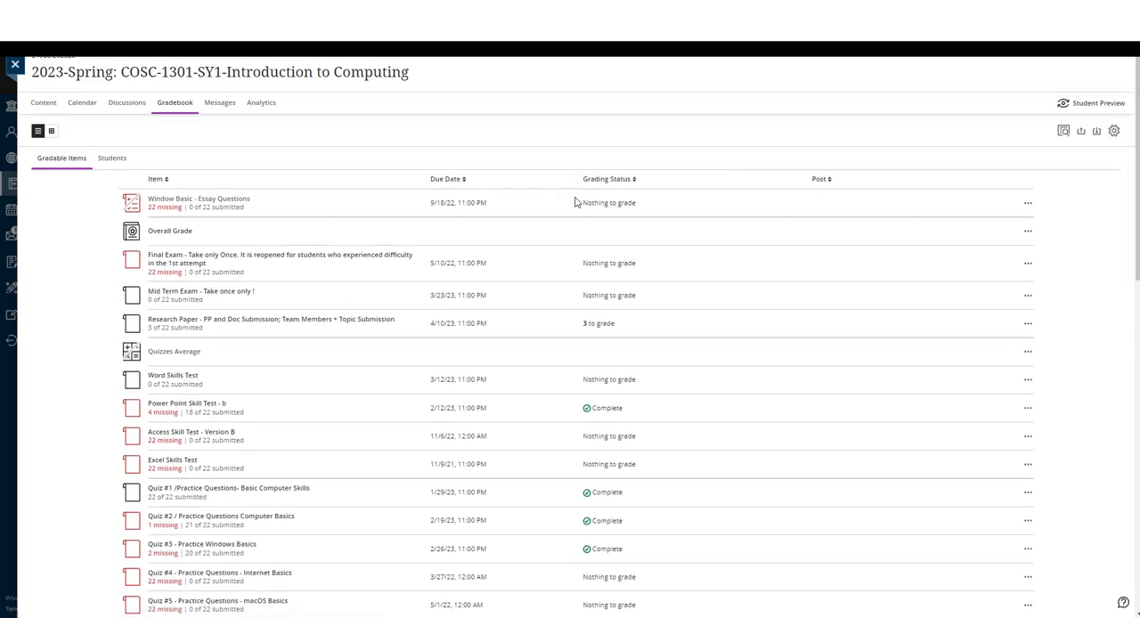
pyautogui.click(14, 65)
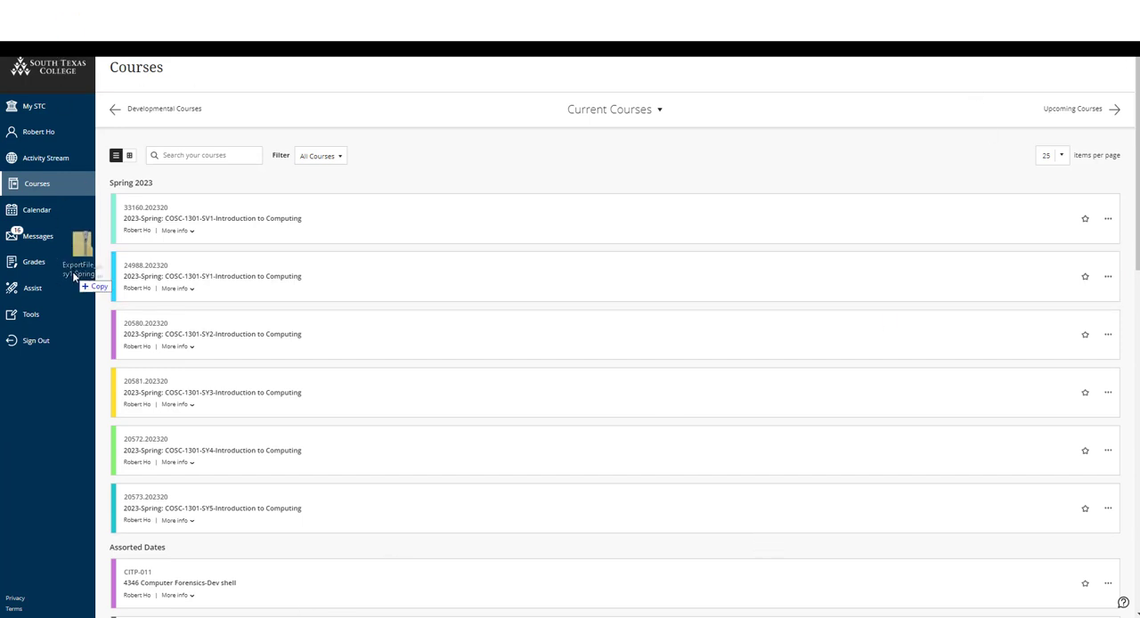
# - In File Explorer, sort the Desktop folder by date modified and select "Lab 1 - Mail Merge Lab" and "Lab 1 - Mailing List Database"
pyautogui.click(427, 616)
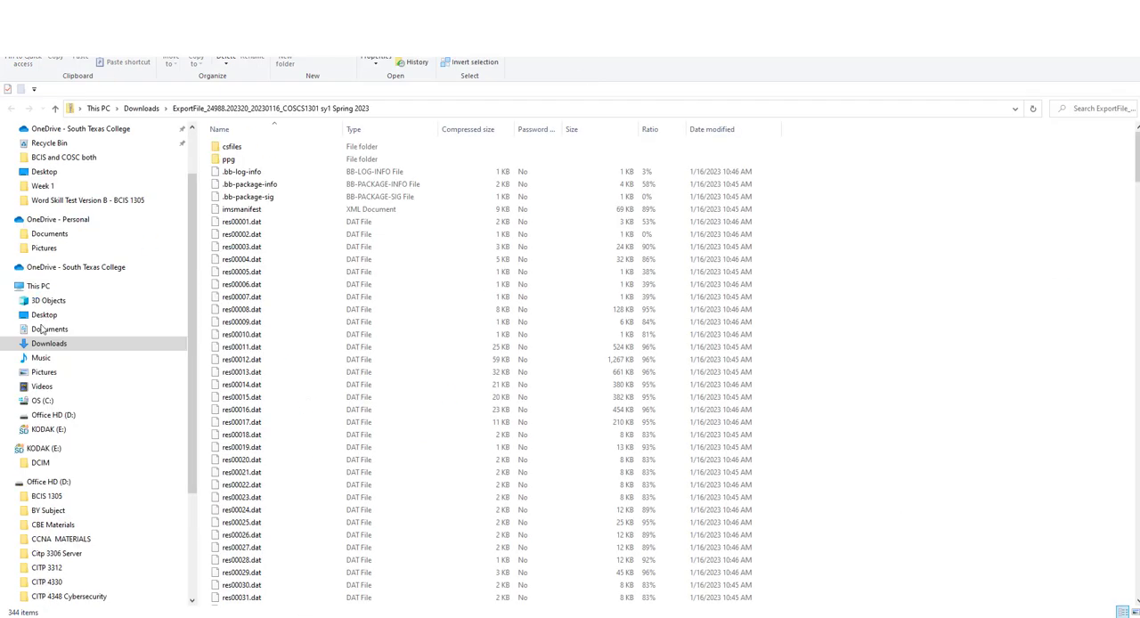
pyautogui.click(44, 316)
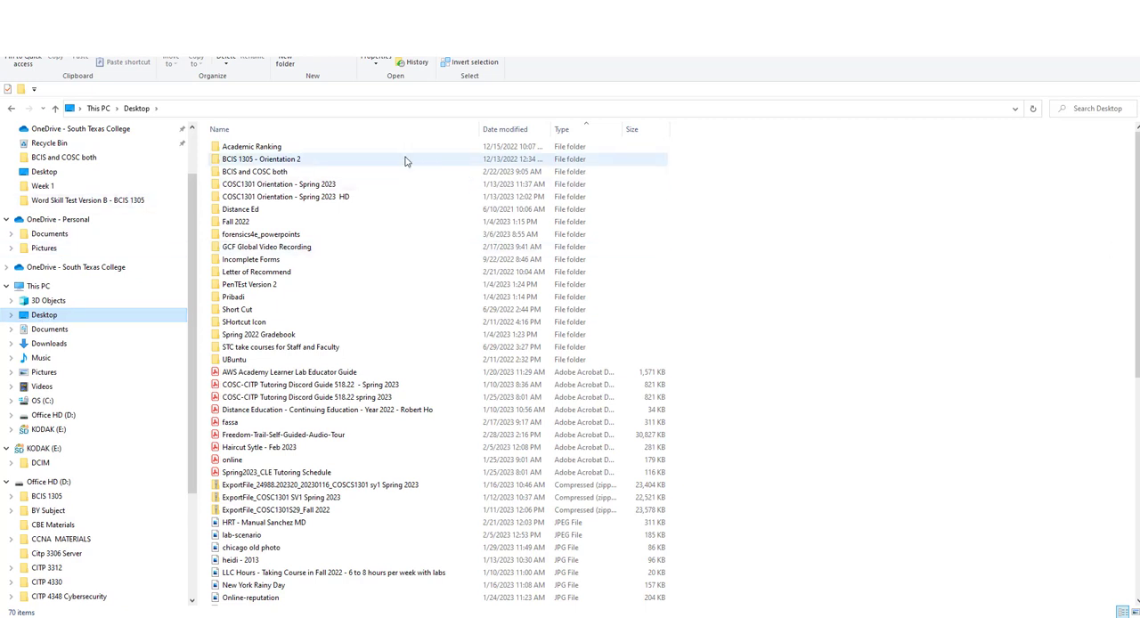
pyautogui.click(508, 130)
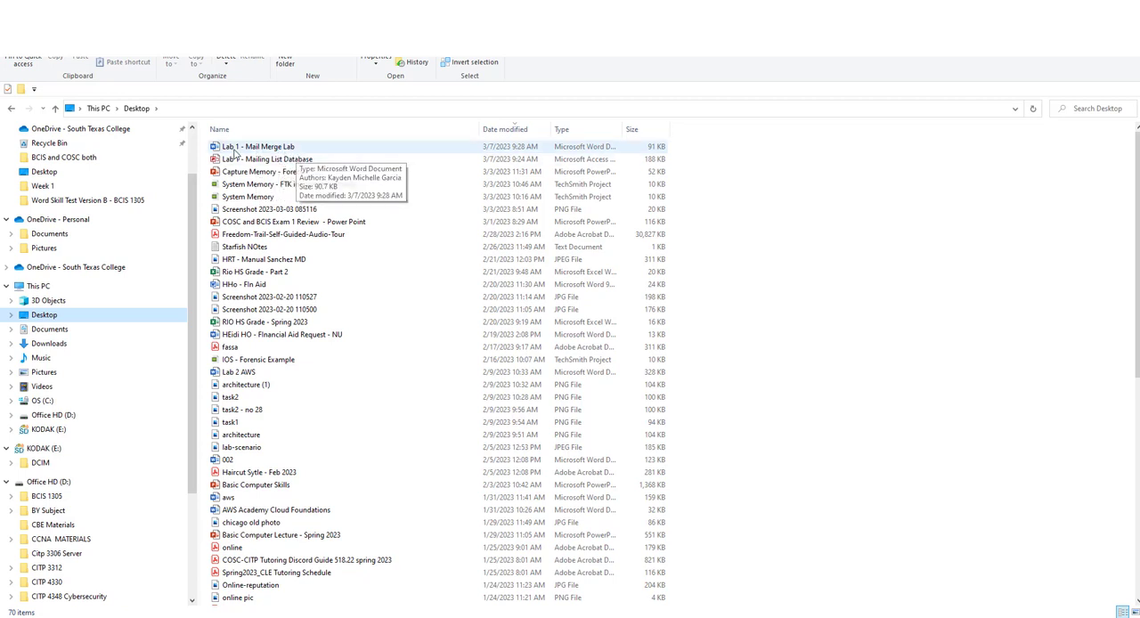
pyautogui.click(296, 150)
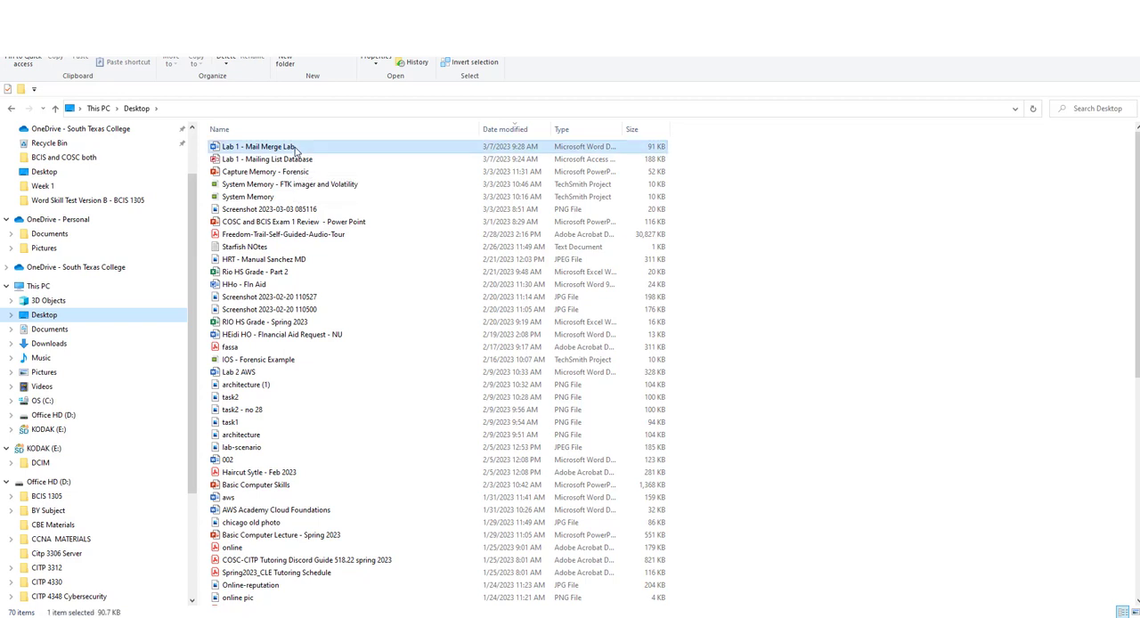
pyautogui.keyDown('ctrl'); pyautogui.click(301, 160); pyautogui.keyUp('ctrl')
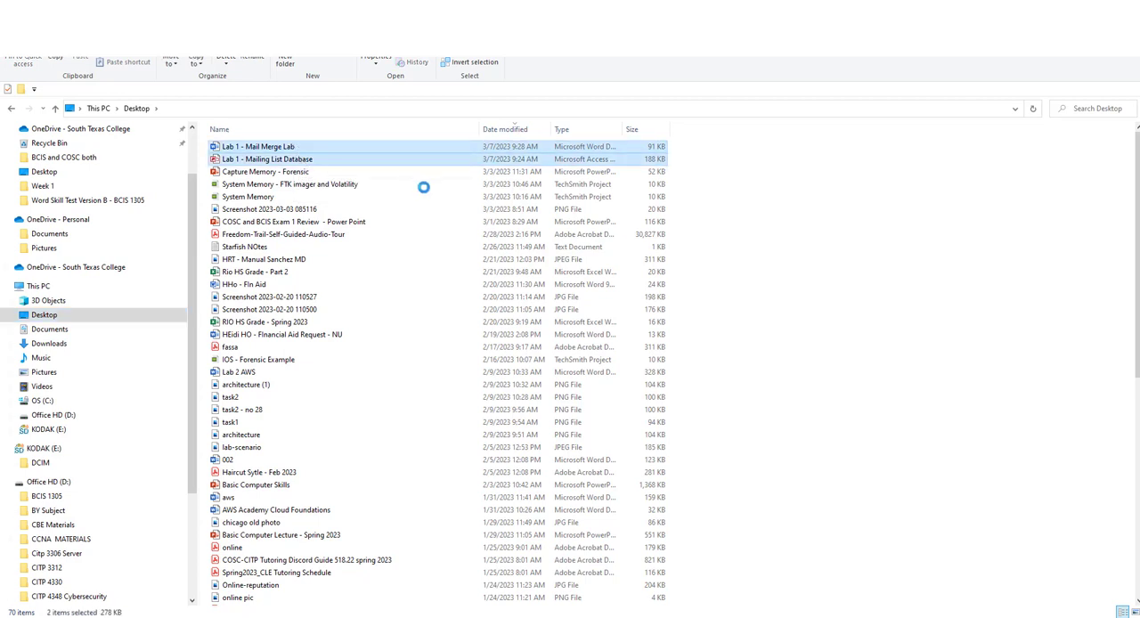